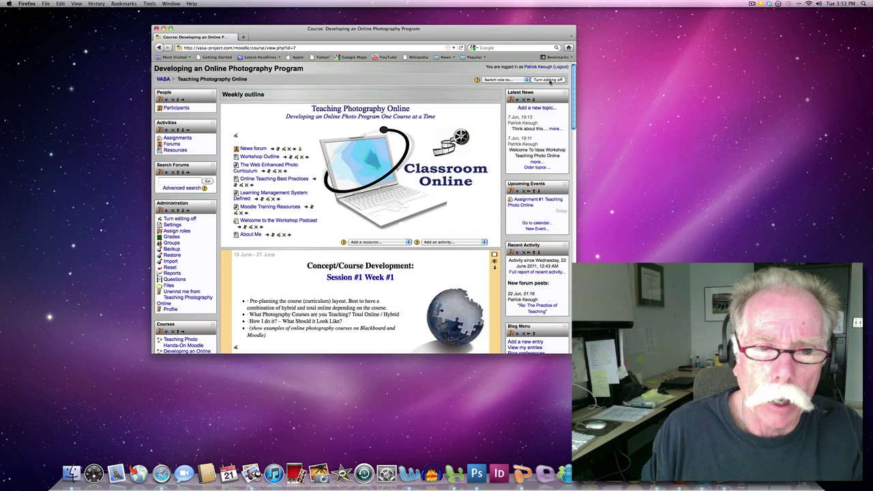
Step: Toggle course editing off and back on so edit controls show beside every item
click(550, 81)
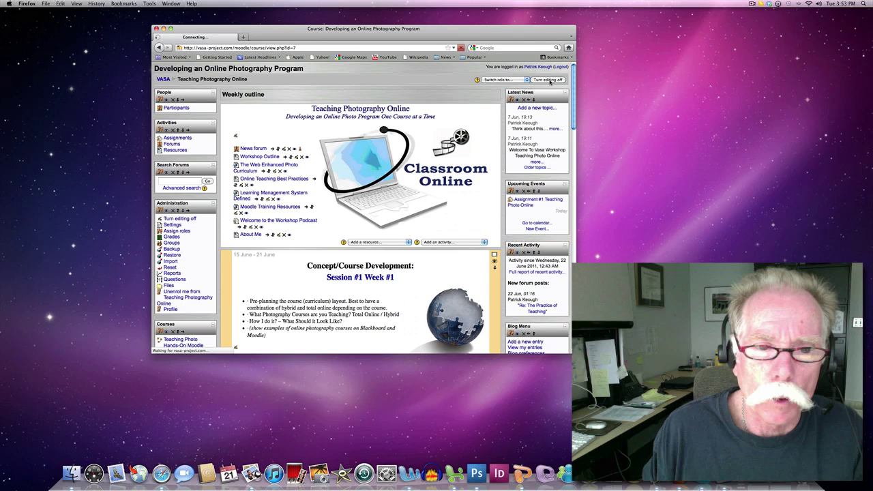
click(549, 81)
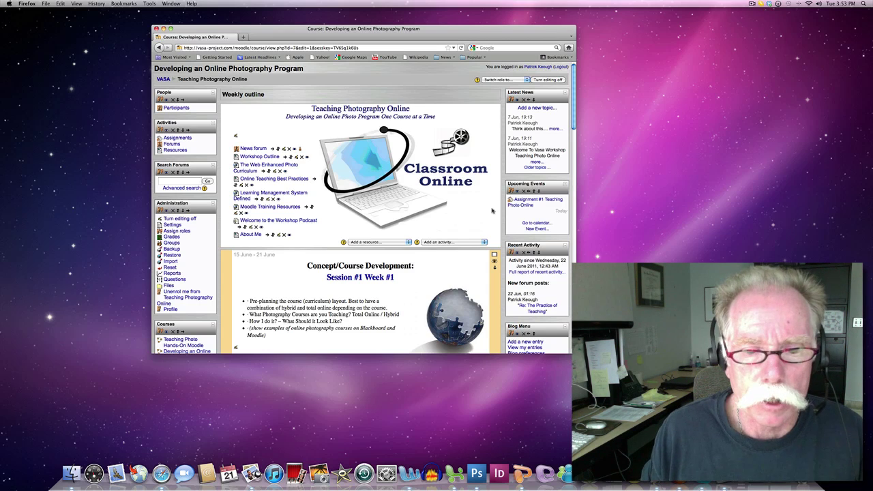
Step: Scroll the course outline down to the Session #2 and Session #3 weeks
drag(573, 128, 571, 154)
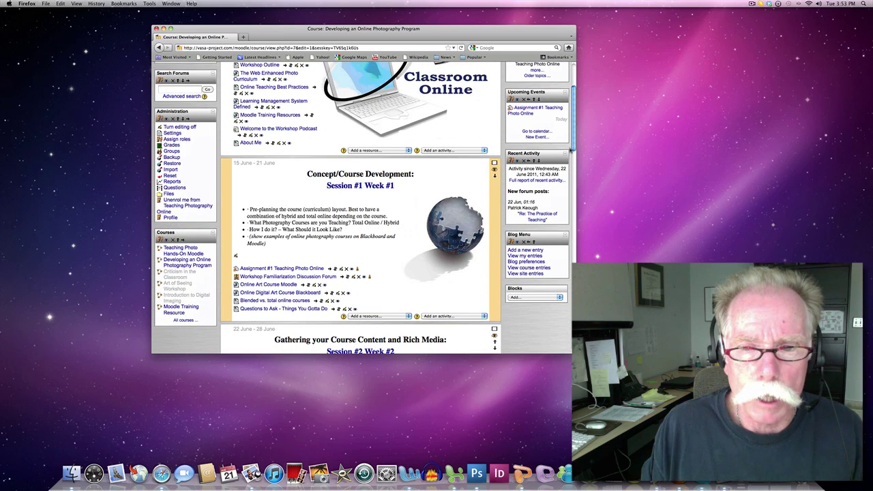
drag(570, 155, 570, 156)
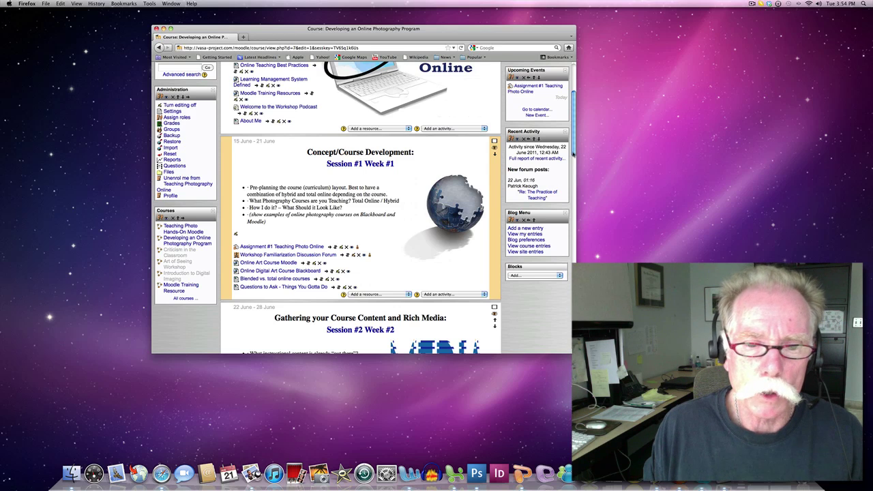
drag(572, 155, 573, 159)
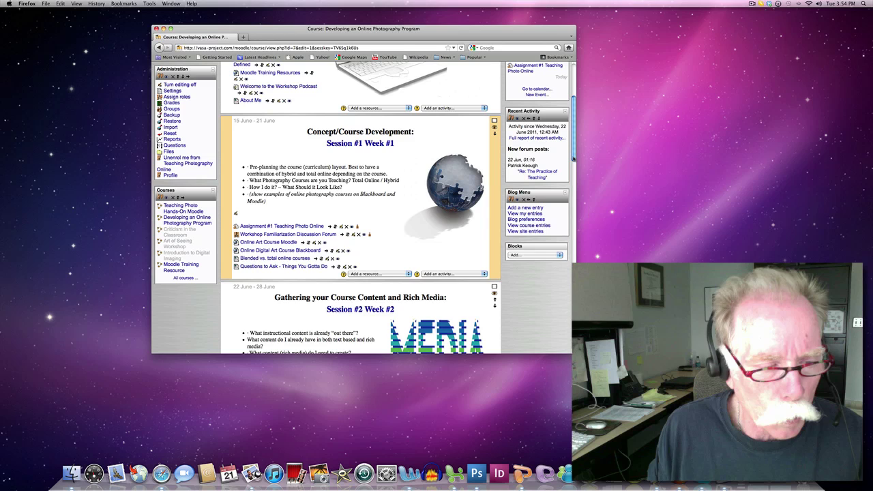
drag(572, 158, 568, 188)
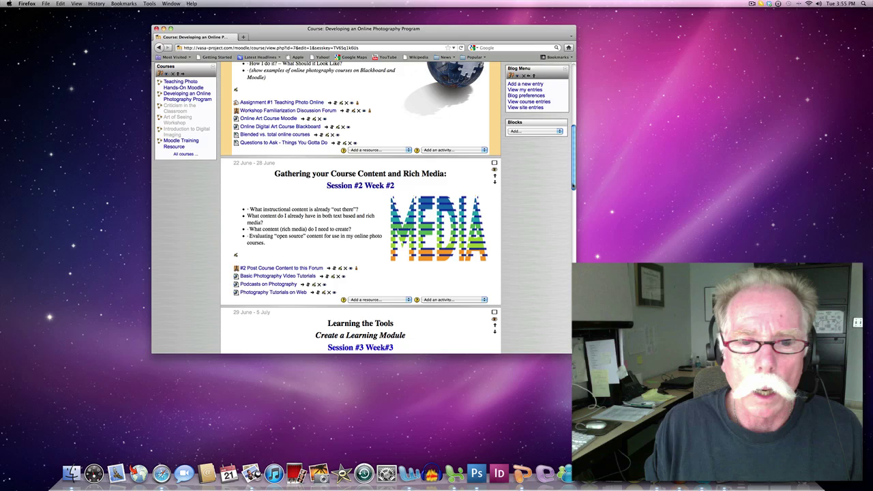
Step: Scroll down through Sessions #3–#5, then back up to the Session #1 week
scroll(565, 229, down, 5)
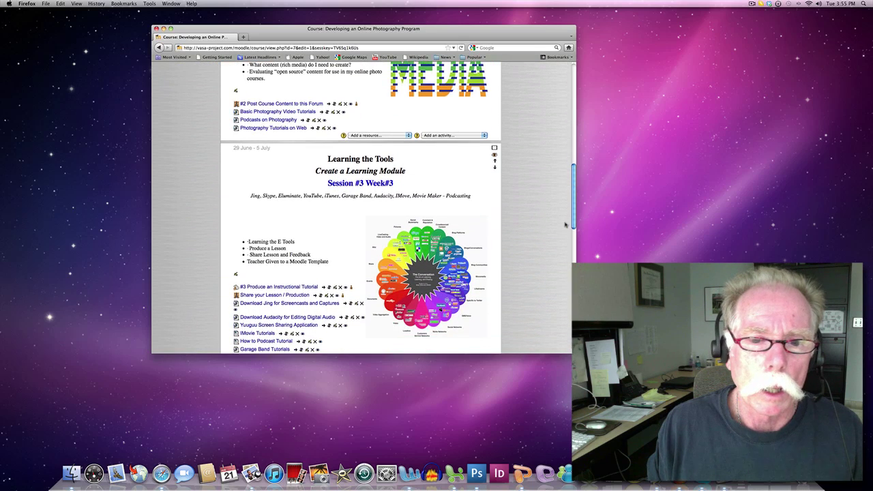
scroll(564, 229, down, 15)
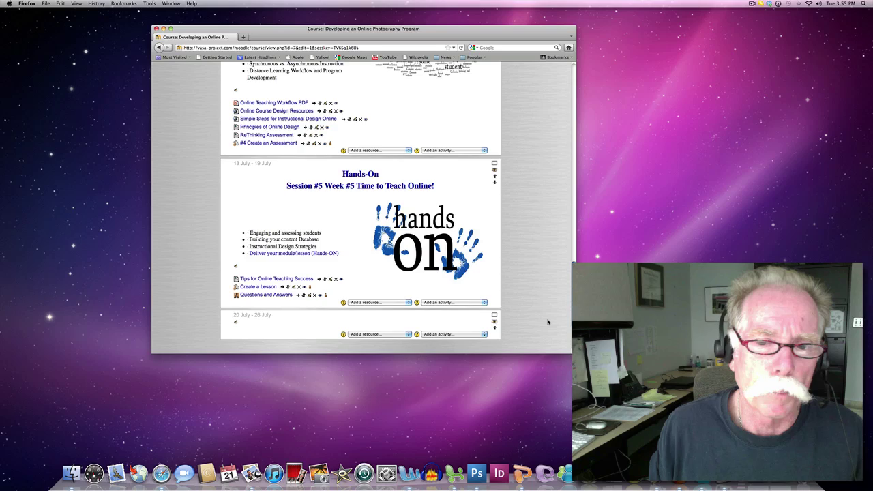
scroll(546, 321, up, 10)
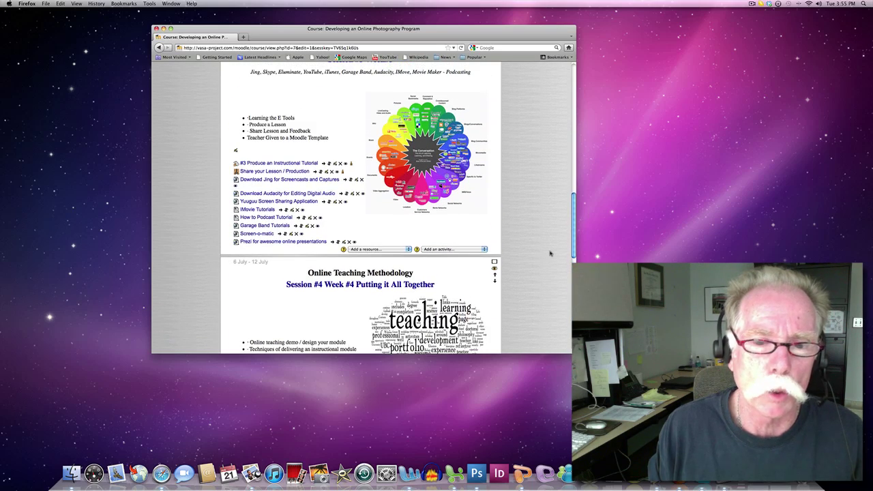
scroll(550, 253, up, 15)
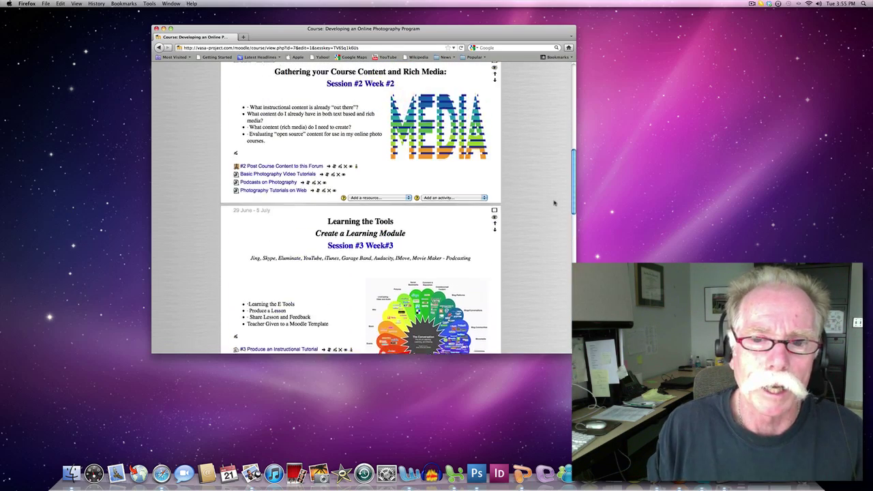
scroll(562, 145, up, 3)
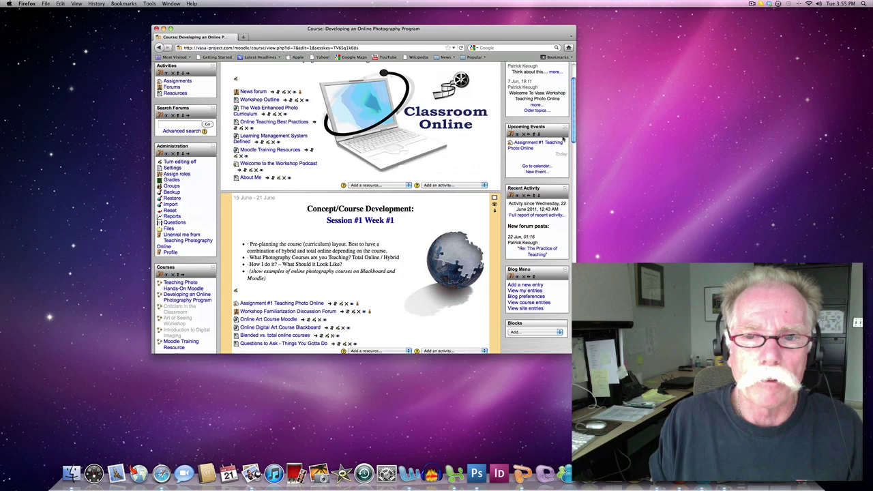
scroll(563, 141, down, 1)
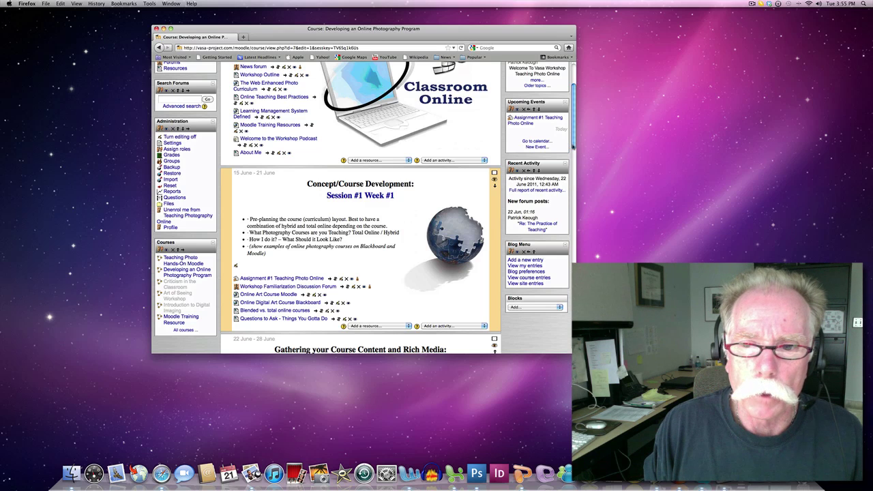
drag(572, 147, 573, 156)
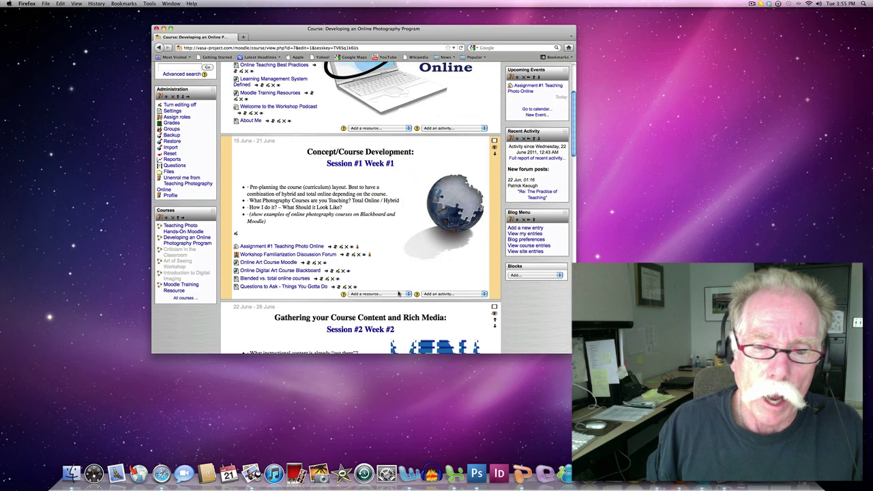
Step: Compare week 1's 'Add a resource...' and 'Add an activity...' lists, ending with the resource list open
click(392, 294)
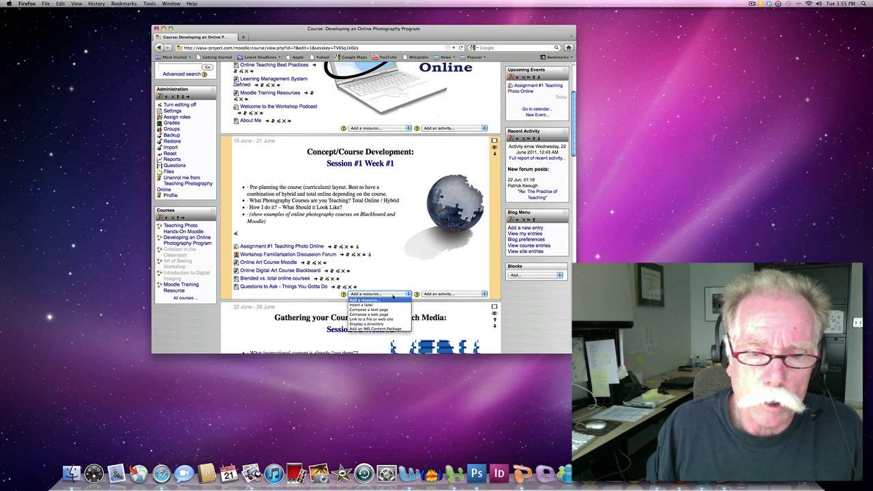
click(435, 296)
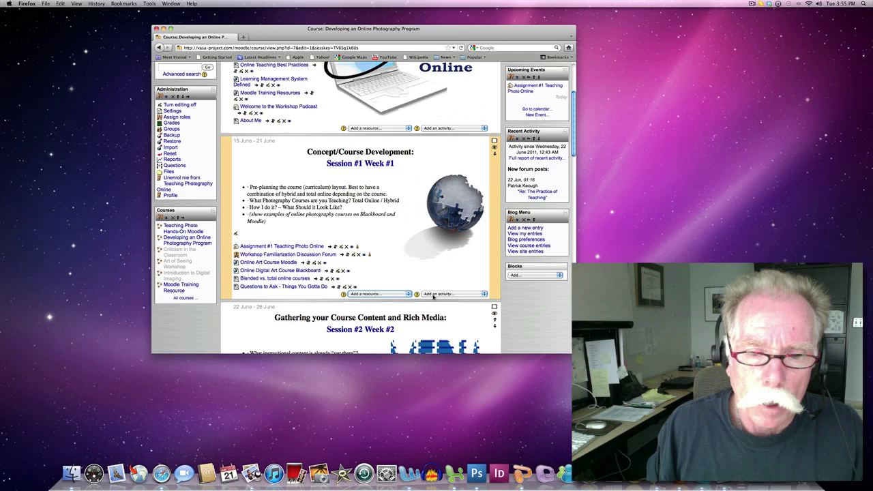
click(435, 296)
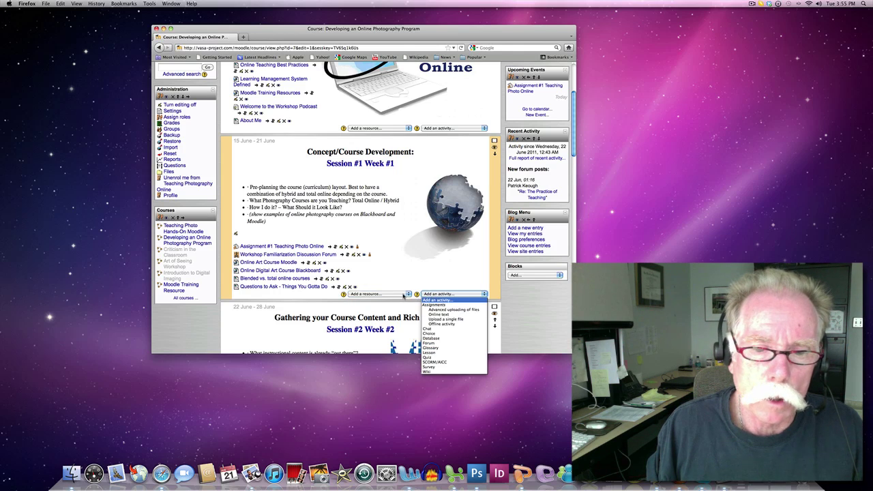
click(405, 295)
click(405, 294)
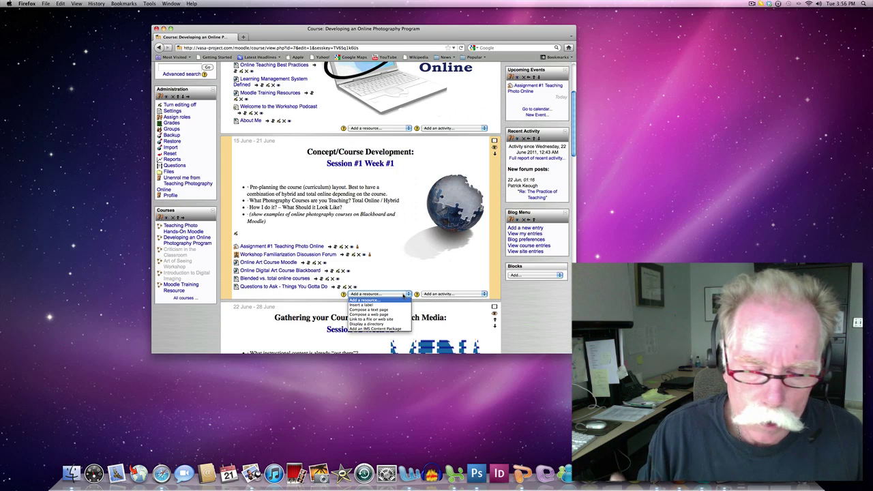
Step: Dismiss the resource list and show week 1's 'Add an activity...' options
click(455, 286)
click(454, 294)
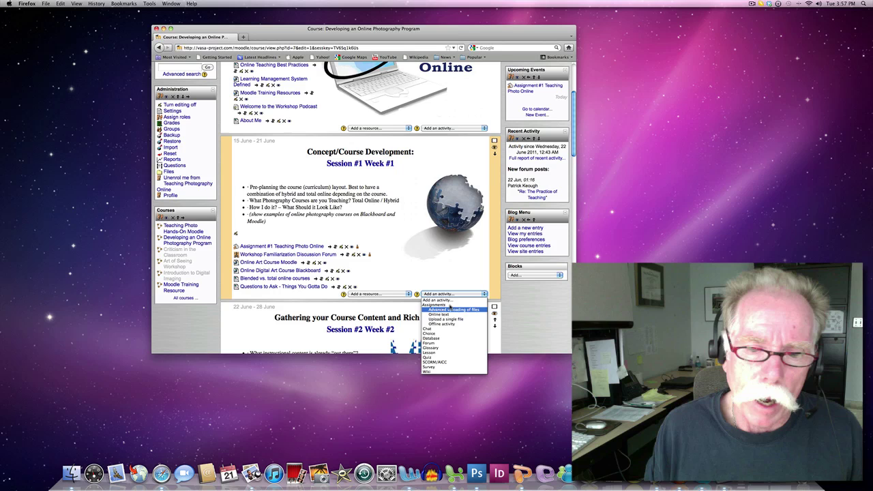
click(403, 294)
click(403, 294)
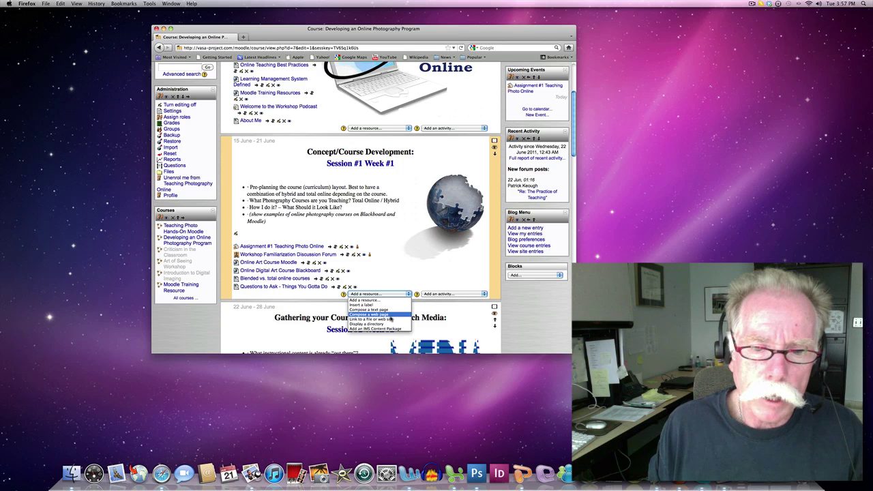
Step: Choose Forum from week 1's 'Add an activity...' list to open a blank forum form
click(431, 298)
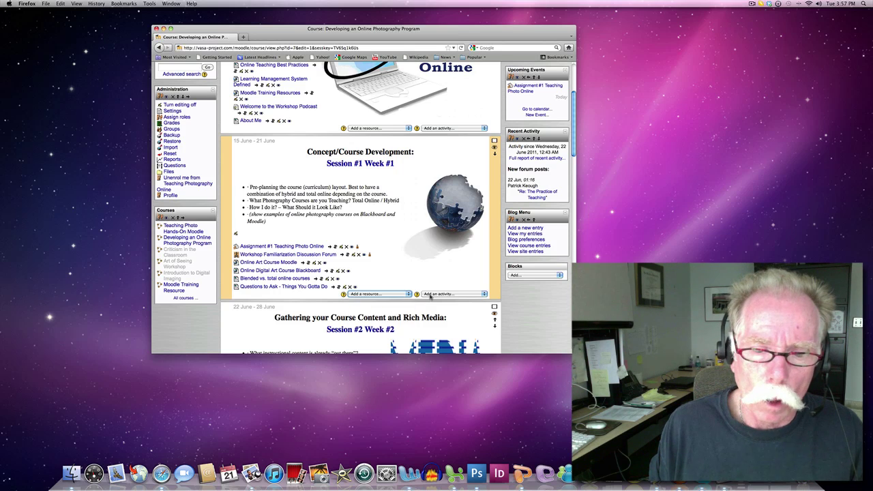
click(431, 296)
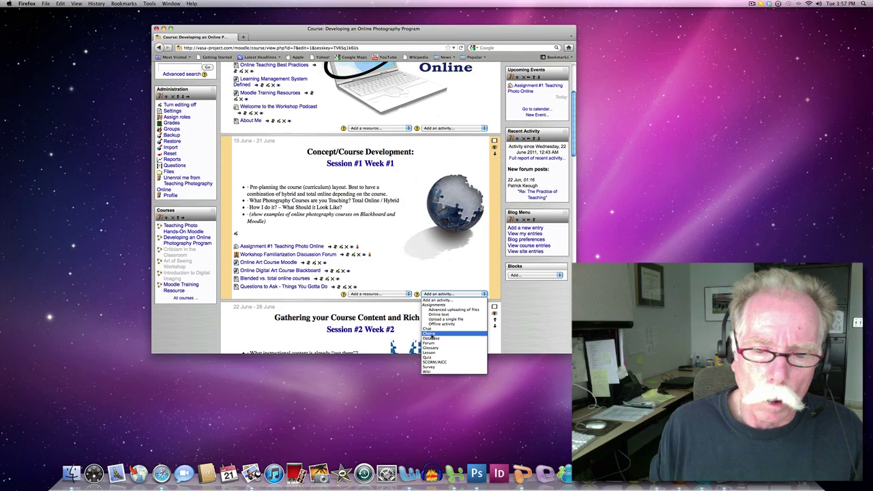
click(430, 342)
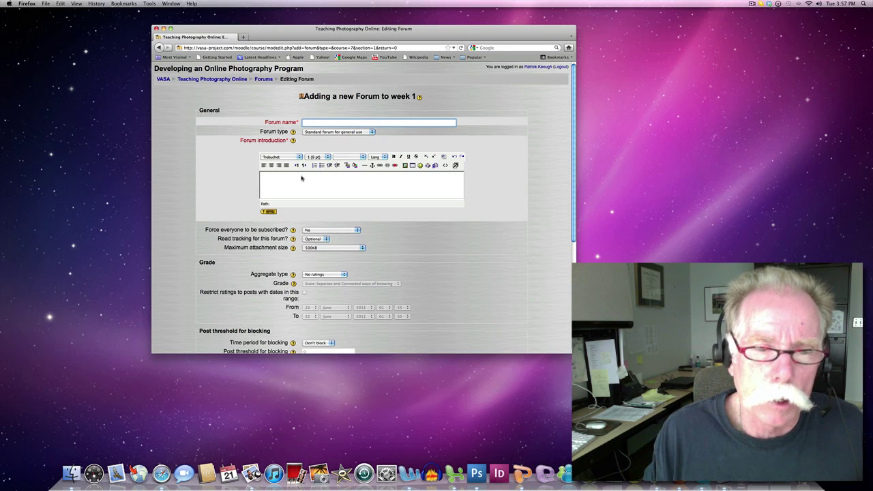
click(352, 231)
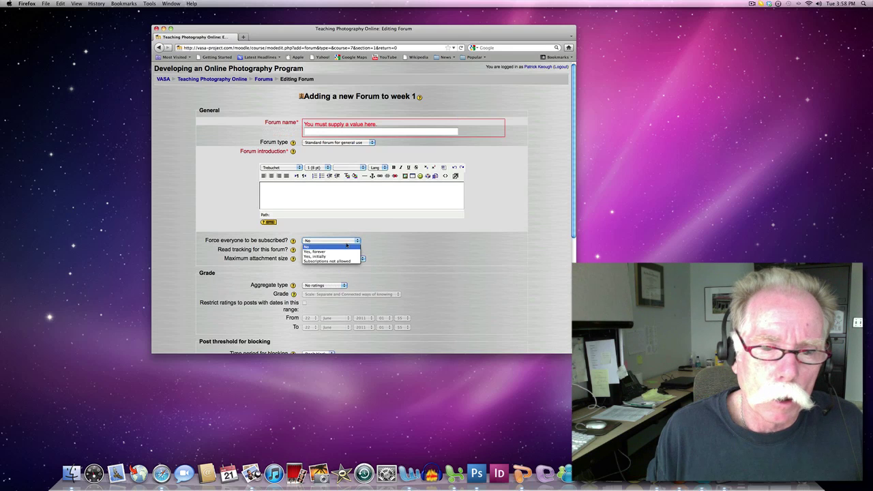
click(344, 252)
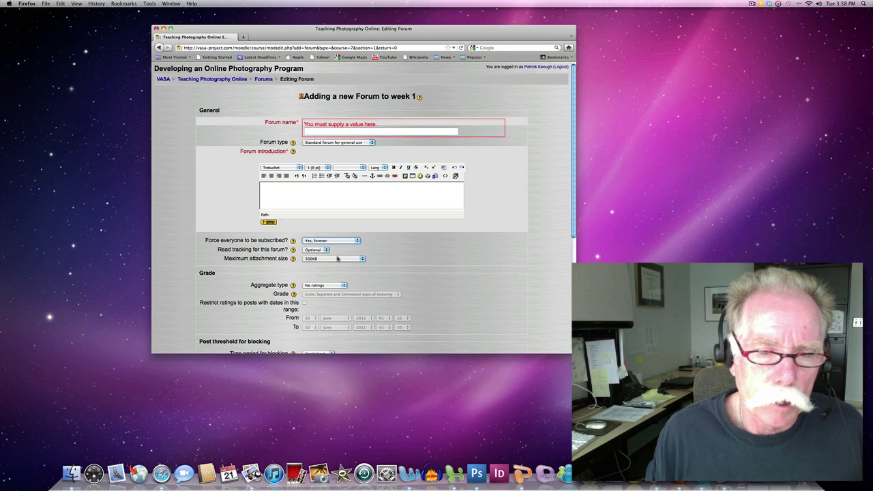
click(337, 259)
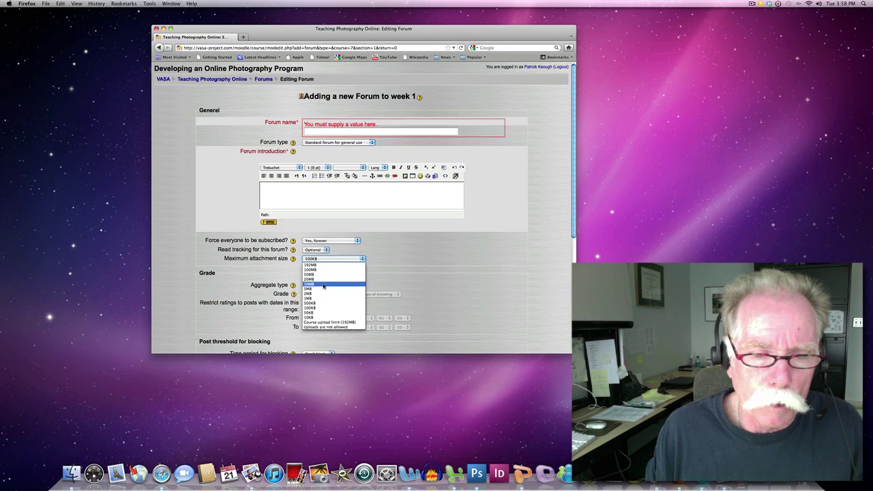
click(383, 281)
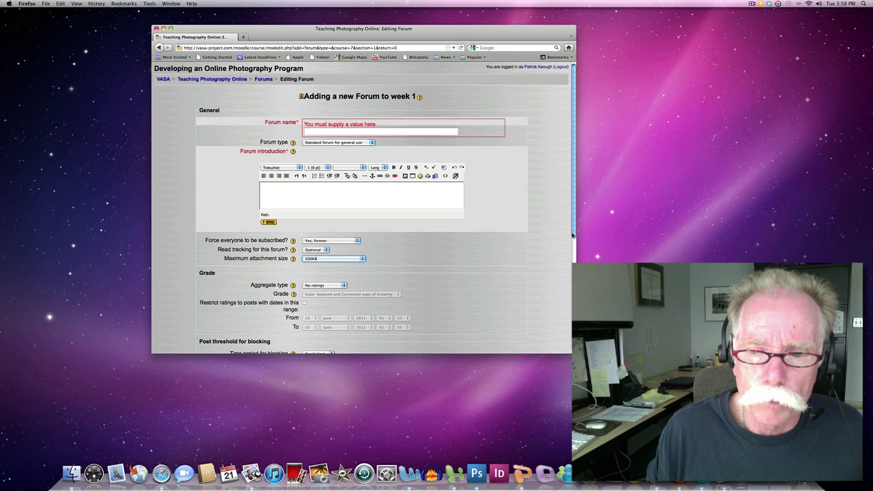
Step: Set forum ratings aggregation to Average of ratings with a grade out of 100
drag(573, 235, 572, 252)
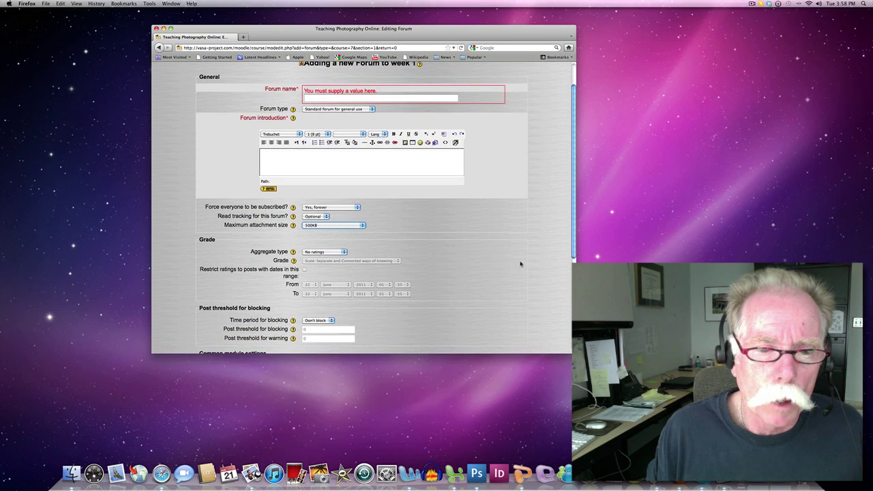
click(336, 253)
click(333, 263)
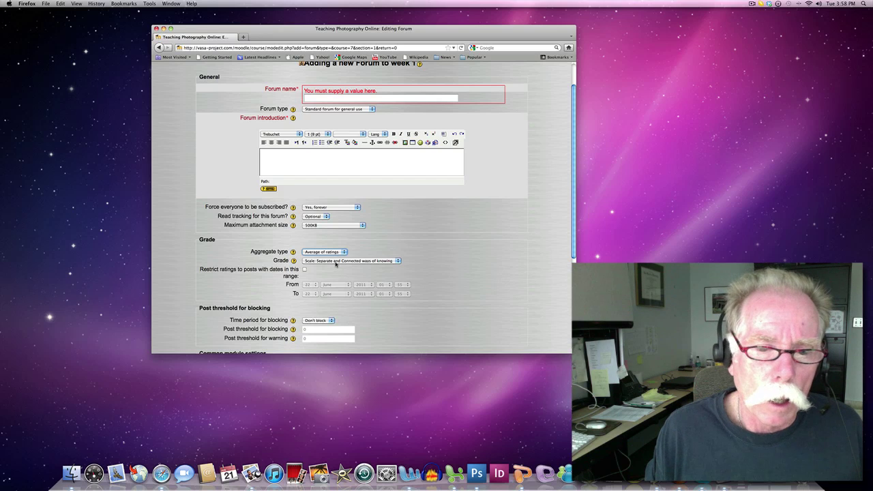
click(334, 263)
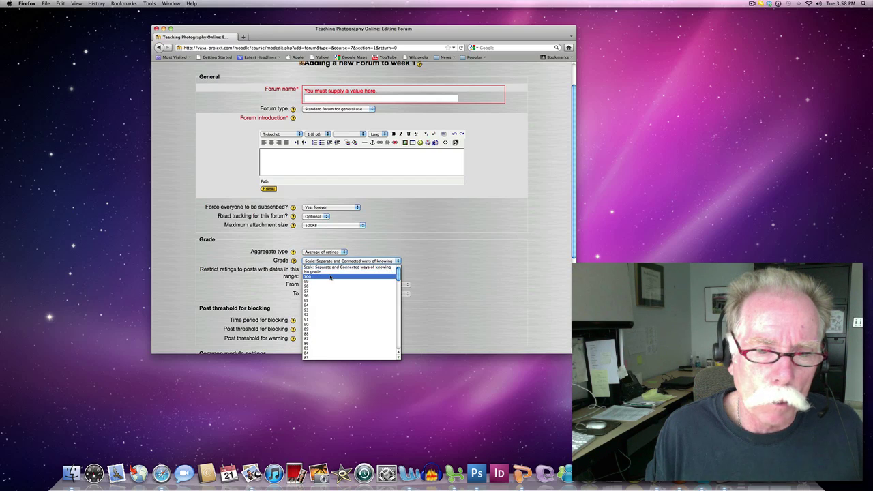
click(333, 276)
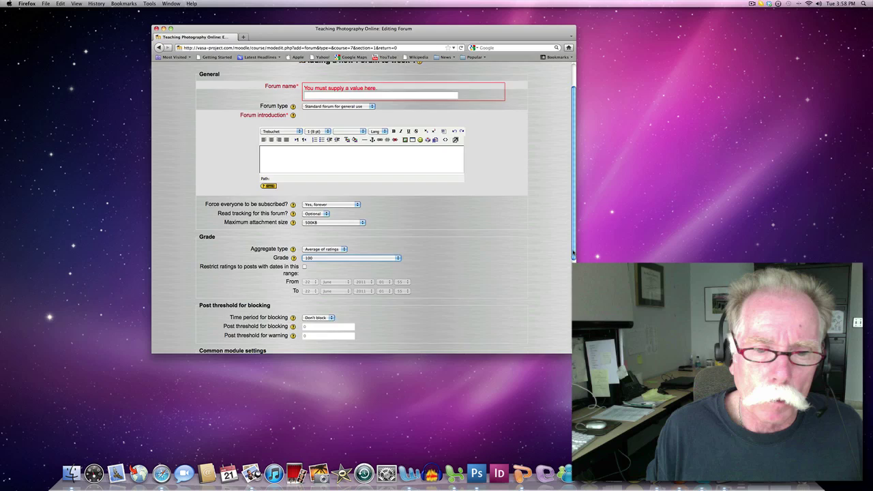
Step: Attempt to save the forum, then return to the Teaching Photography Online course page
scroll(557, 310, down, 4)
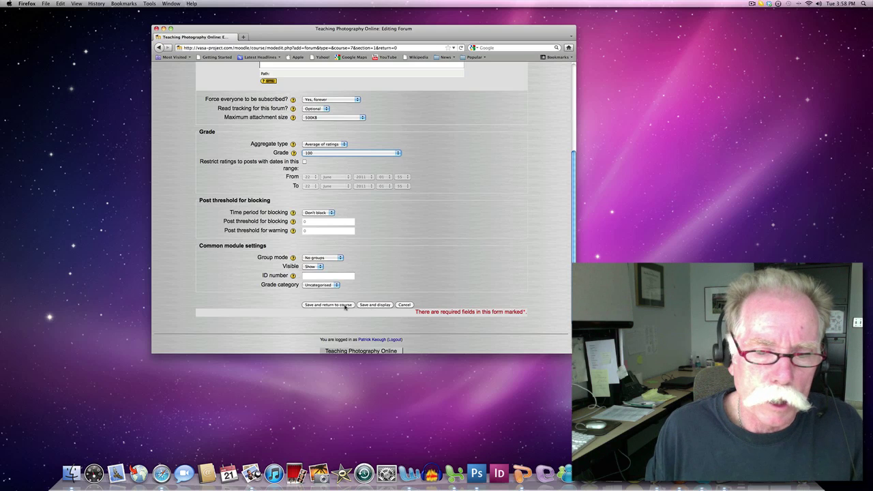
click(345, 305)
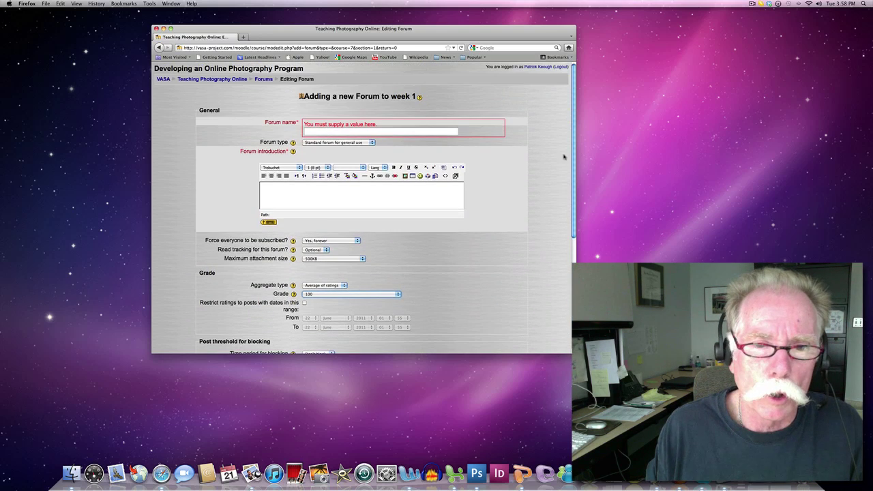
click(235, 80)
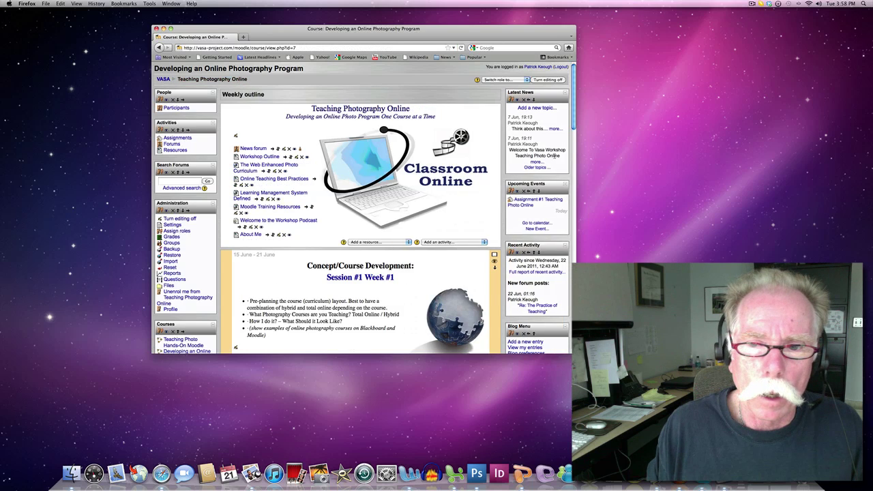
Step: Scroll down the course page and open Assignment #1 Teaching Photo Online
scroll(573, 133, down, 2)
scroll(573, 133, down, 5)
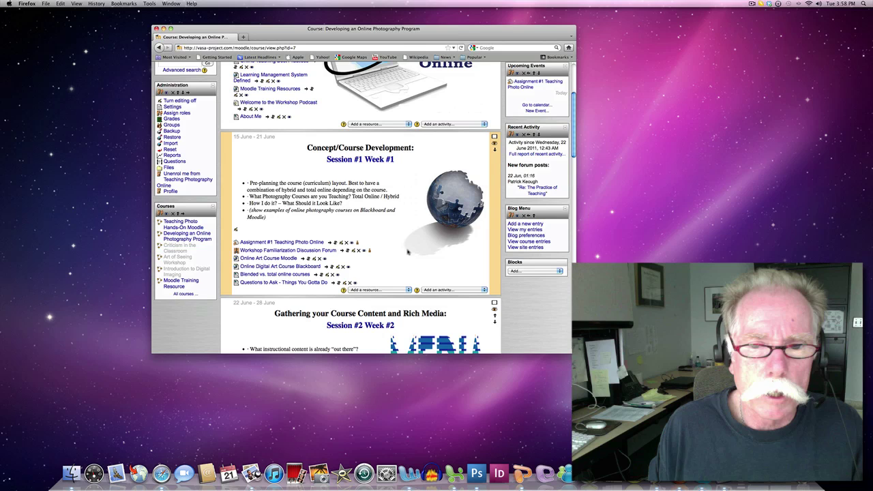
click(282, 244)
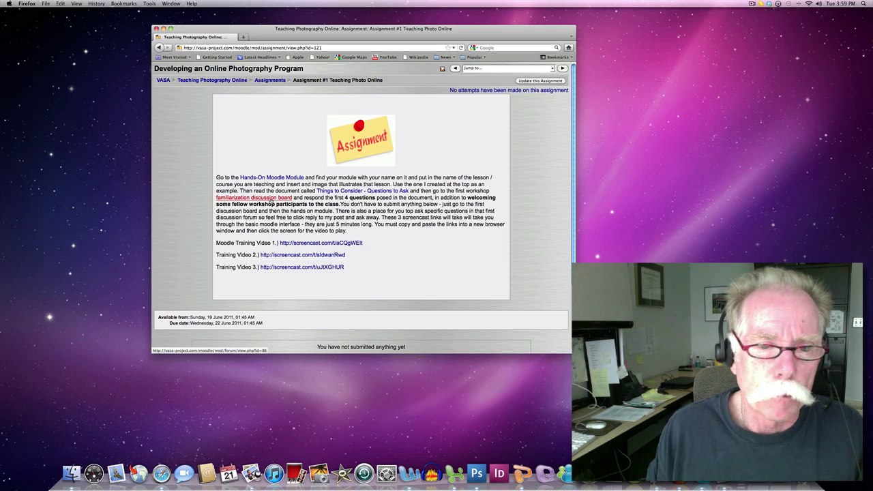
Step: Open the Workshop Familiarization Discussion Forum and its 'Directions for Adding Images/links to Posts' thread
click(270, 199)
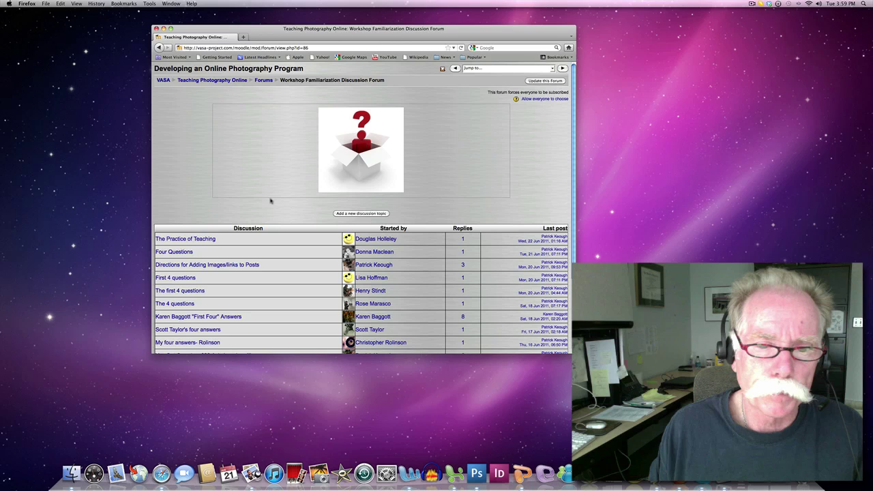
scroll(557, 218, down, 3)
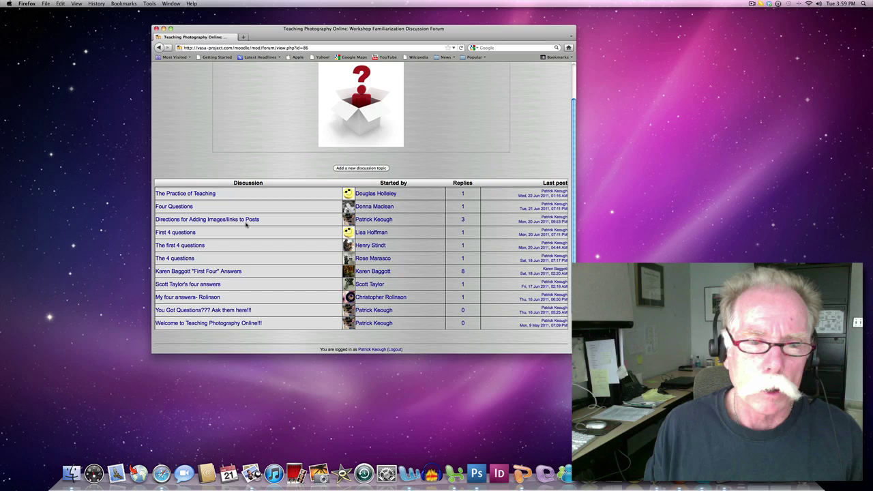
click(251, 222)
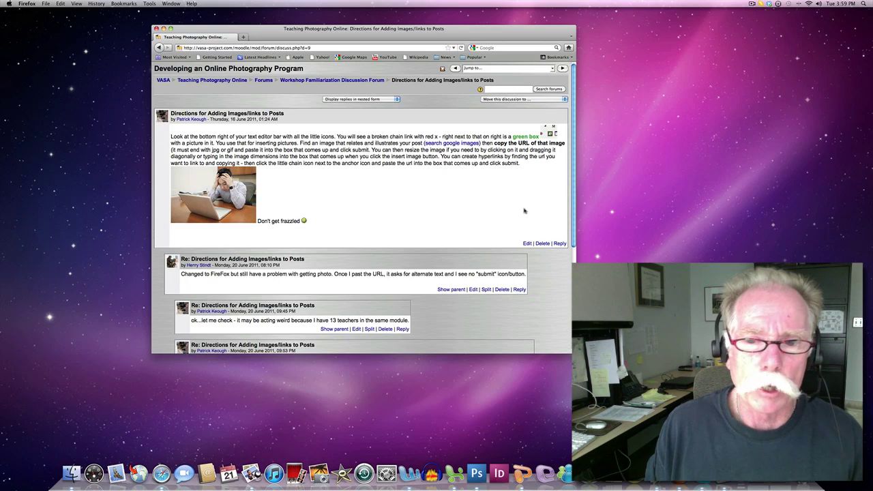
drag(574, 202, 561, 254)
scroll(559, 264, down, 3)
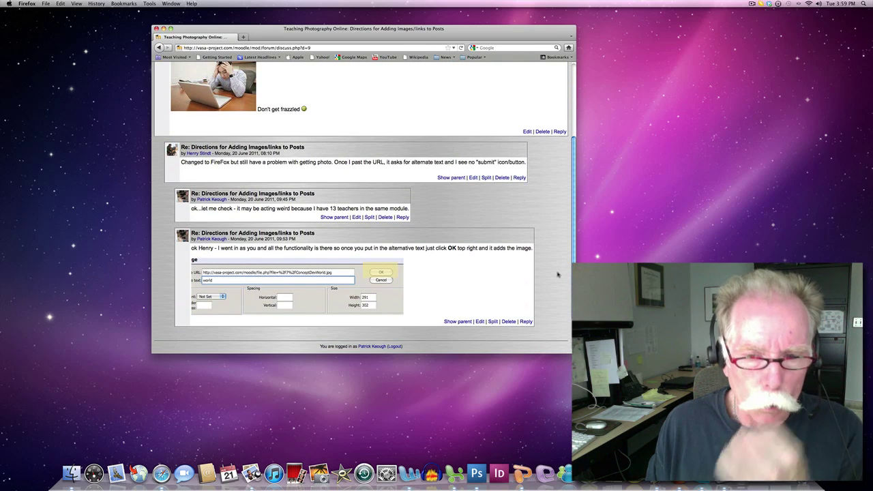
scroll(562, 212, up, 5)
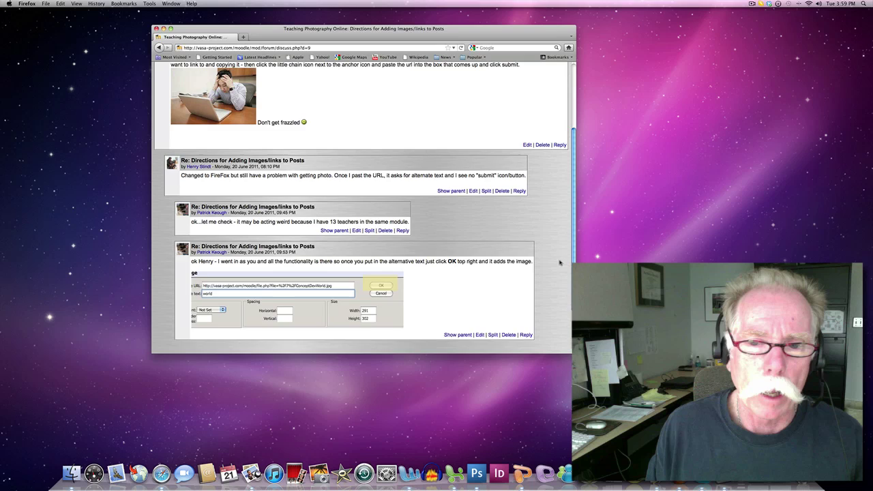
scroll(562, 208, up, 1)
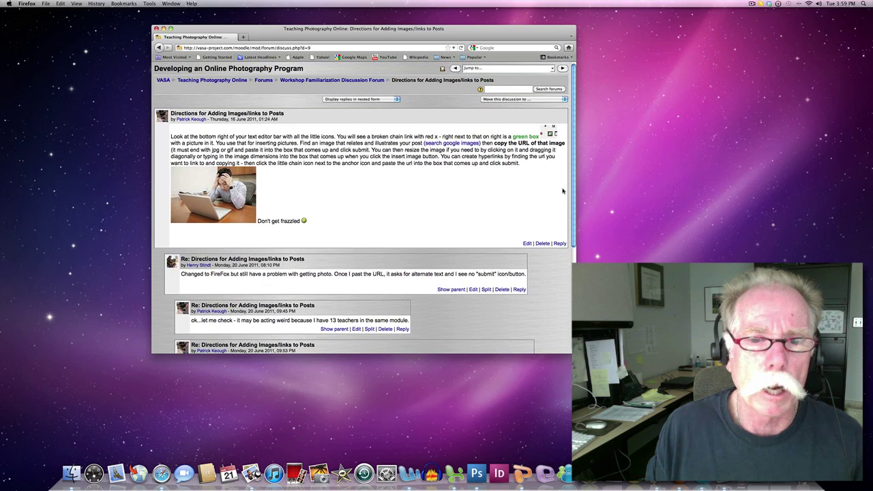
Step: Return to the course page and open Week 1's 'Blended vs. total online courses' resource
click(159, 48)
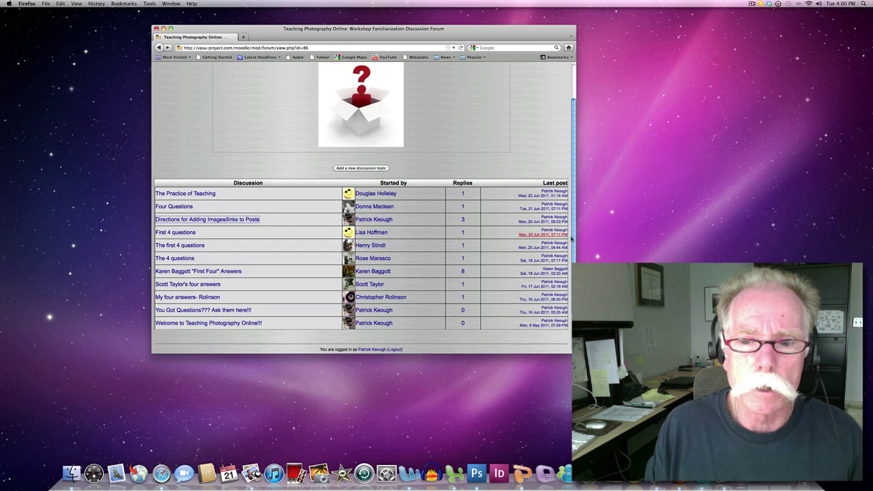
scroll(562, 176, up, 2)
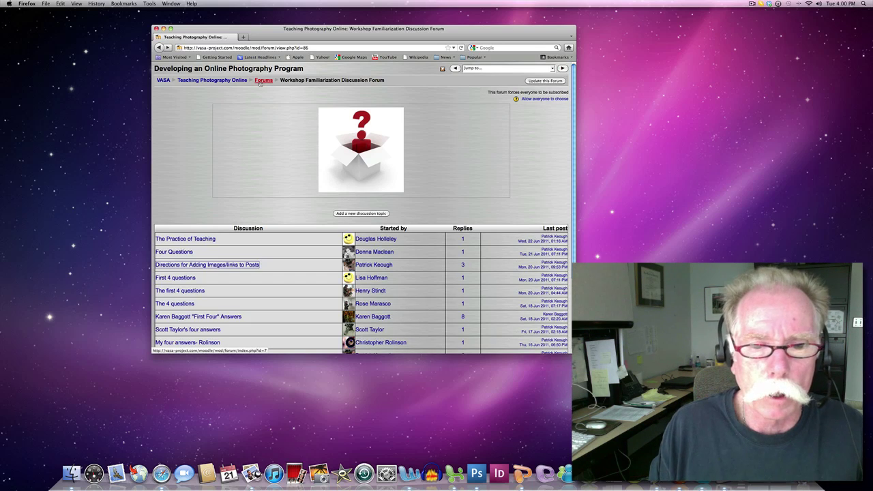
click(234, 81)
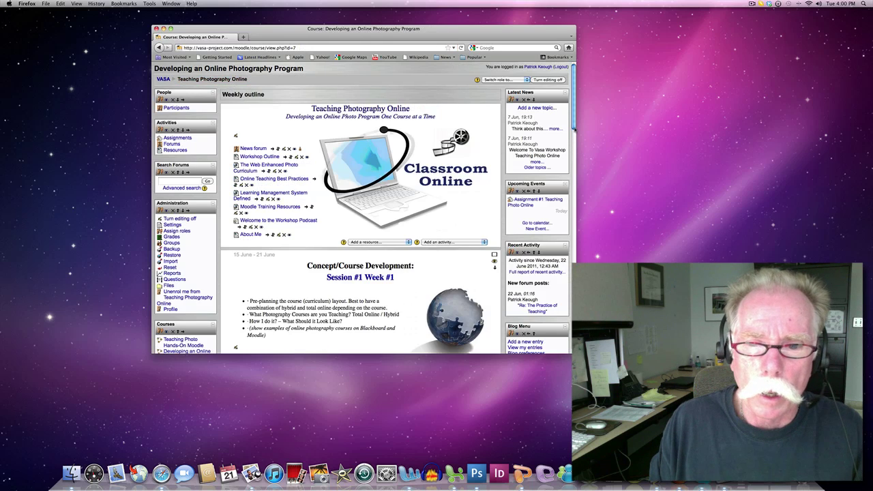
scroll(574, 128, down, 4)
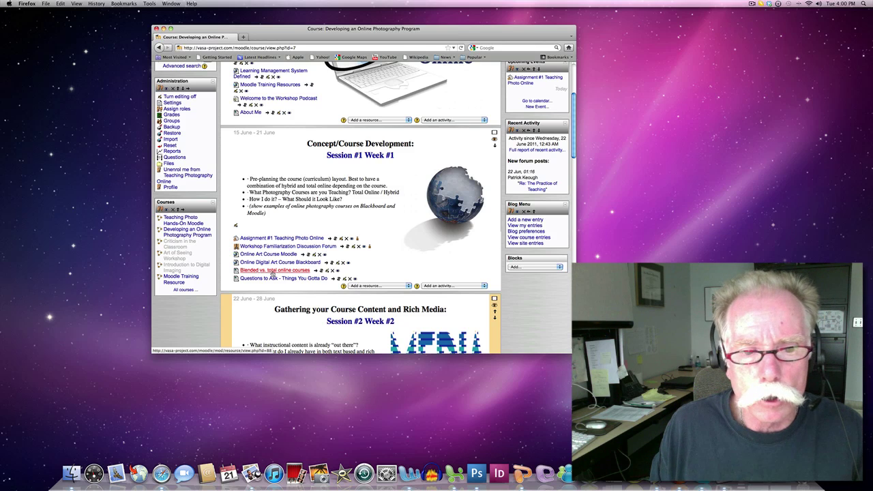
click(275, 271)
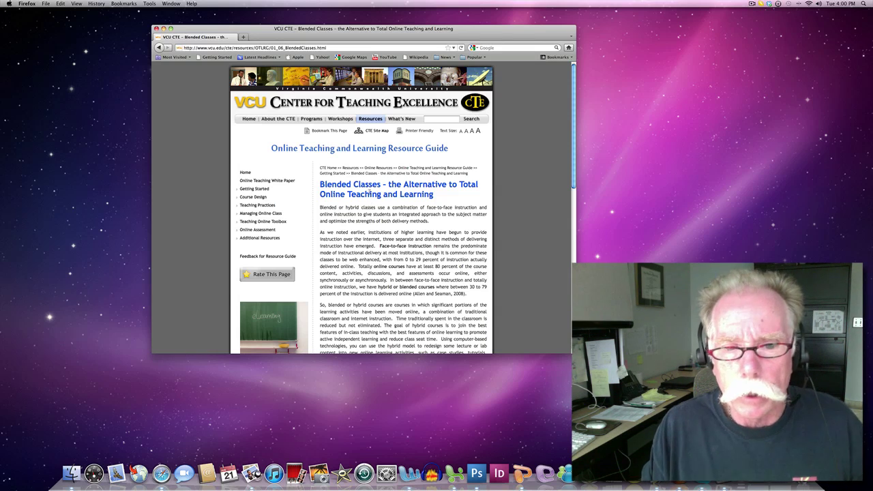
Step: Go back to the 'Developing an Online Photography Program' course page with the Session #1 resources
click(158, 47)
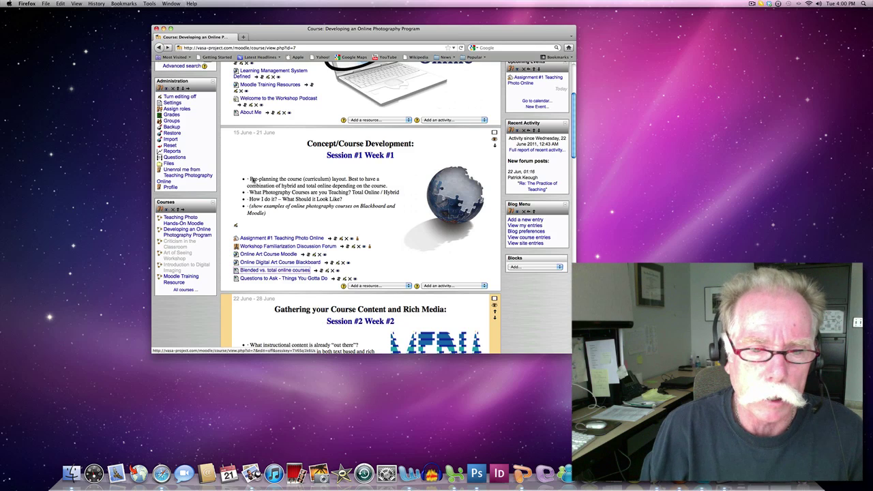
Step: Open and read through the 'Questions to Ask - Things You Gotta Do' resource
click(284, 278)
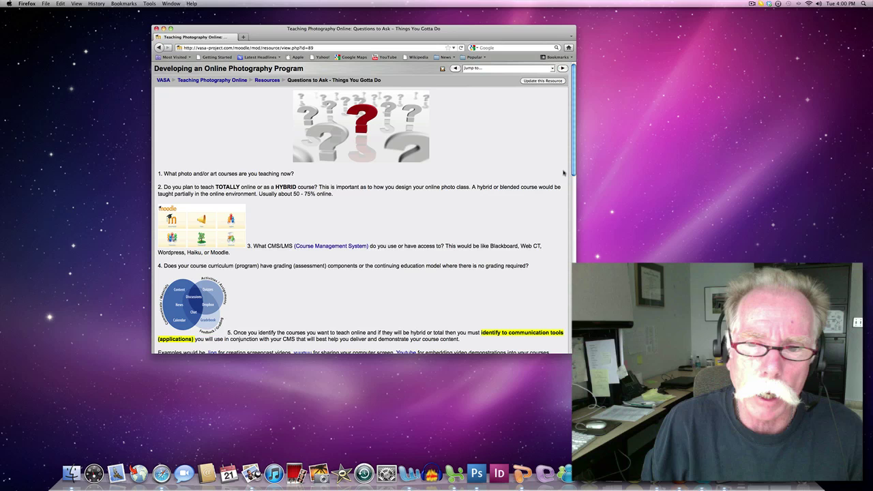
scroll(574, 173, down, 2)
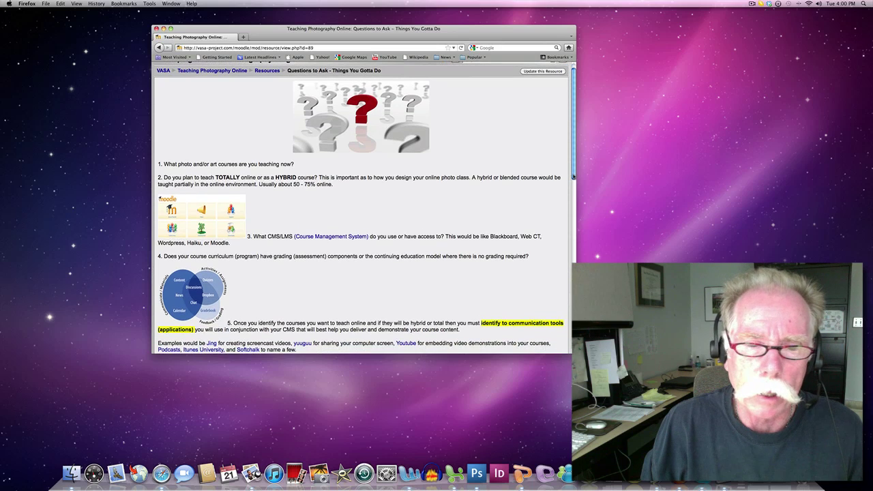
scroll(574, 170, up, 2)
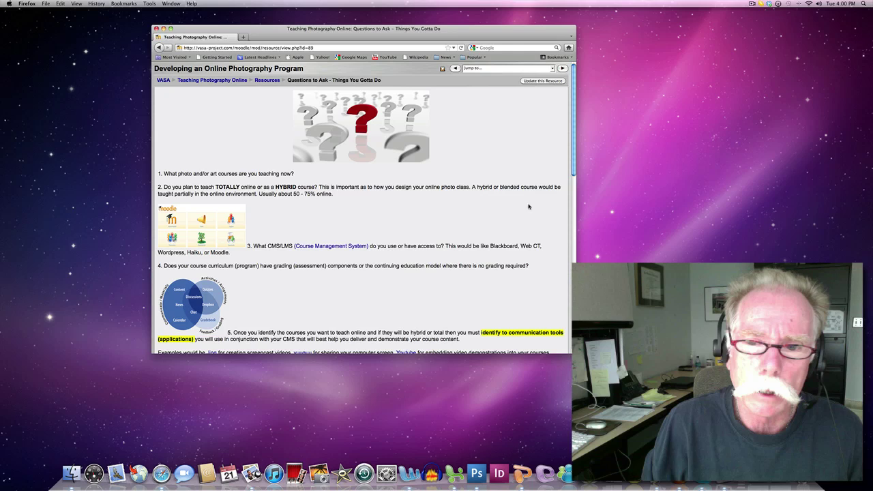
drag(573, 175, 542, 316)
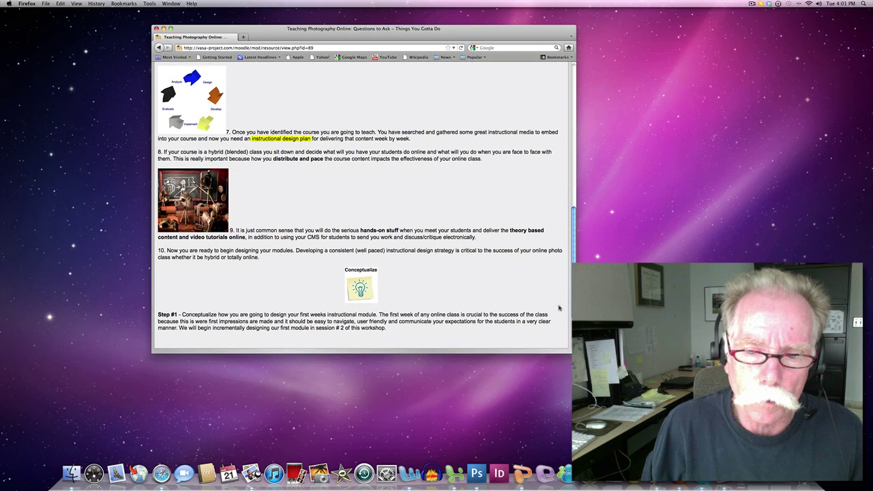
scroll(559, 308, down, 3)
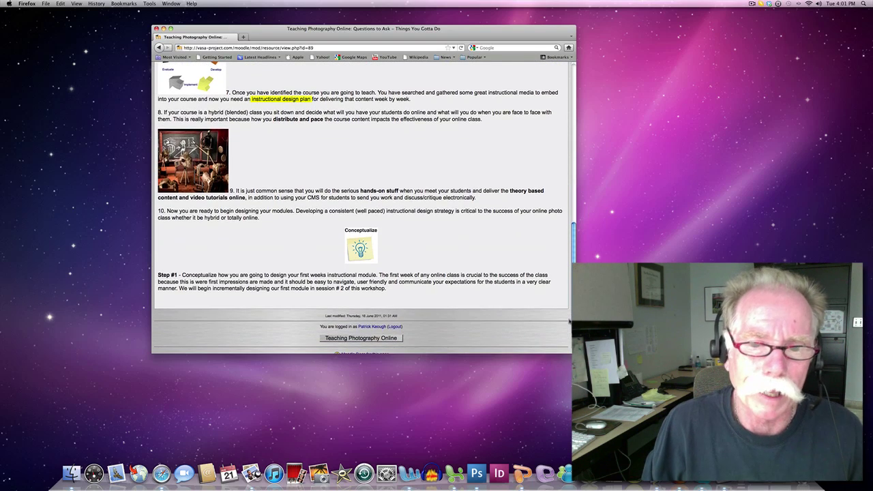
drag(570, 257, 563, 155)
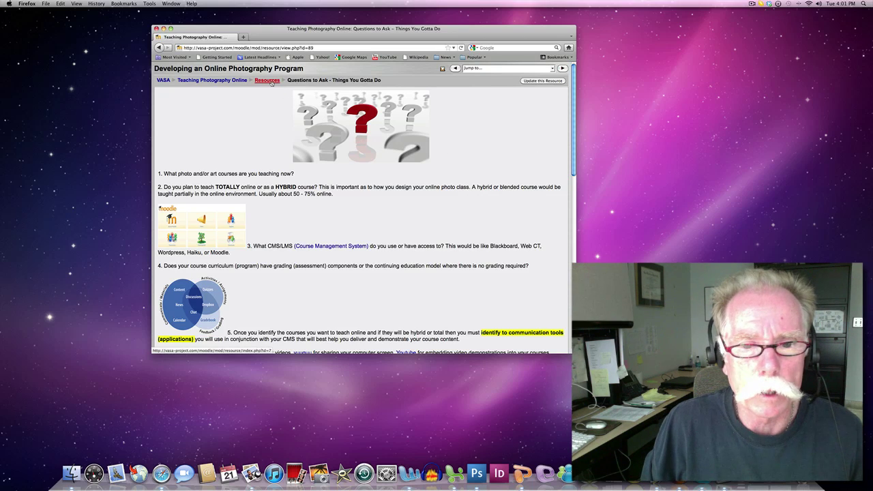
Step: Return to the Teaching Photography Online course's weekly outline and browse it
click(240, 80)
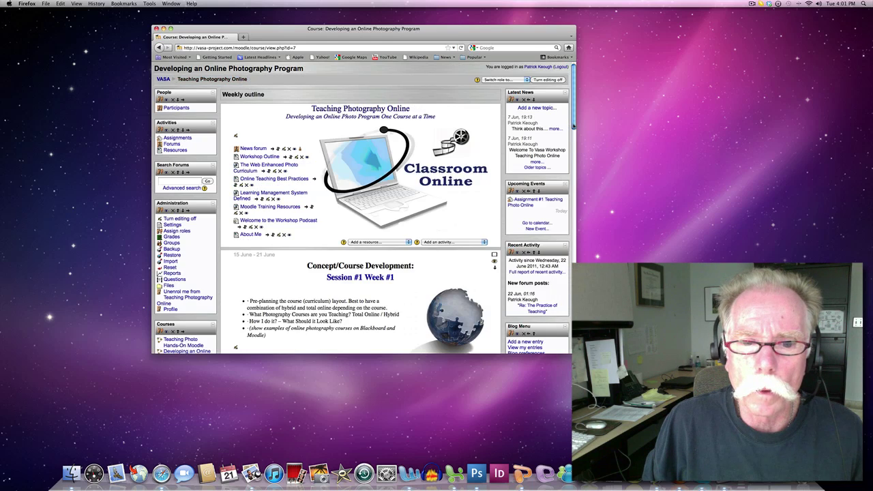
scroll(572, 126, down, 3)
scroll(573, 128, down, 5)
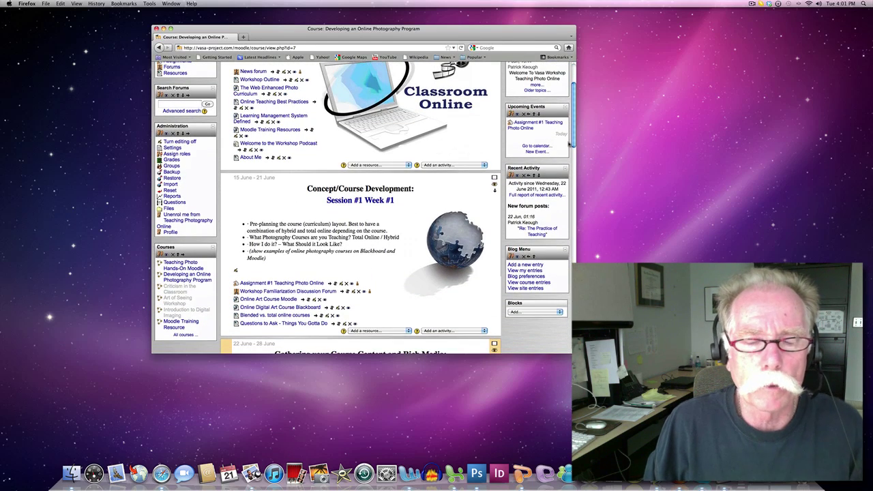
scroll(570, 137, up, 2)
scroll(569, 137, up, 6)
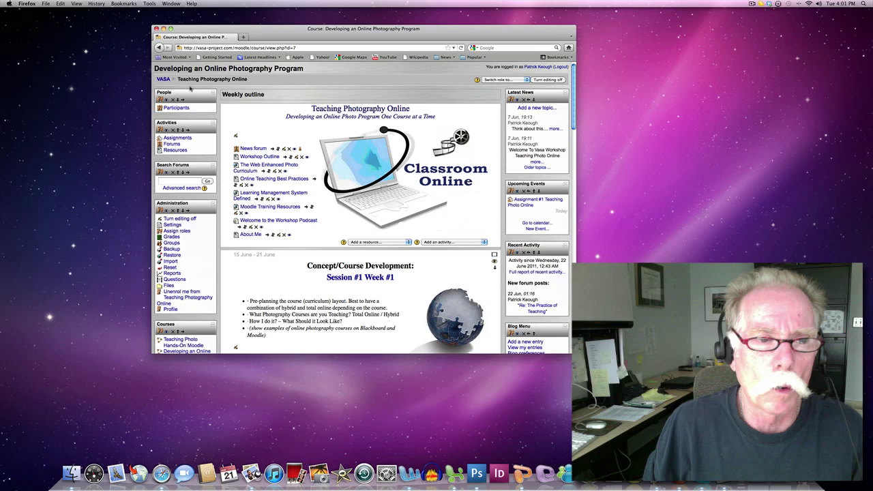
Step: Open the Teaching Photo Hands-On Moodle course, scroll to topics 3–4, and list week 3's activity types
click(164, 80)
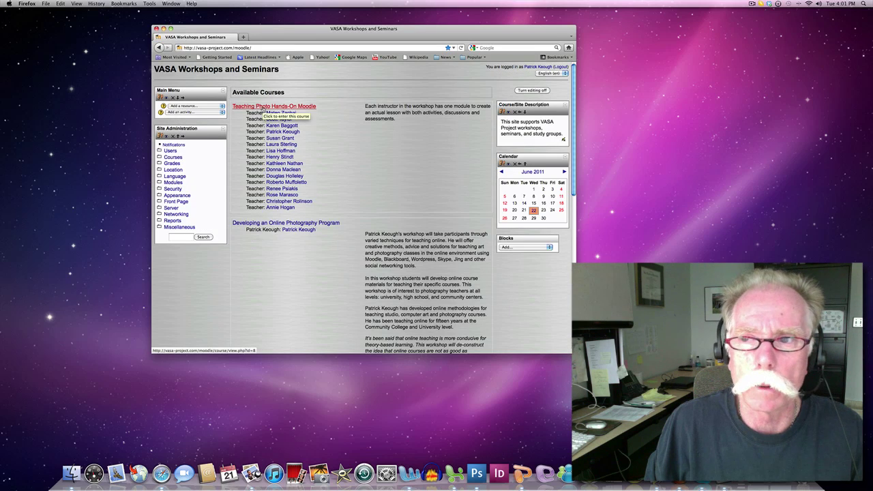
click(262, 107)
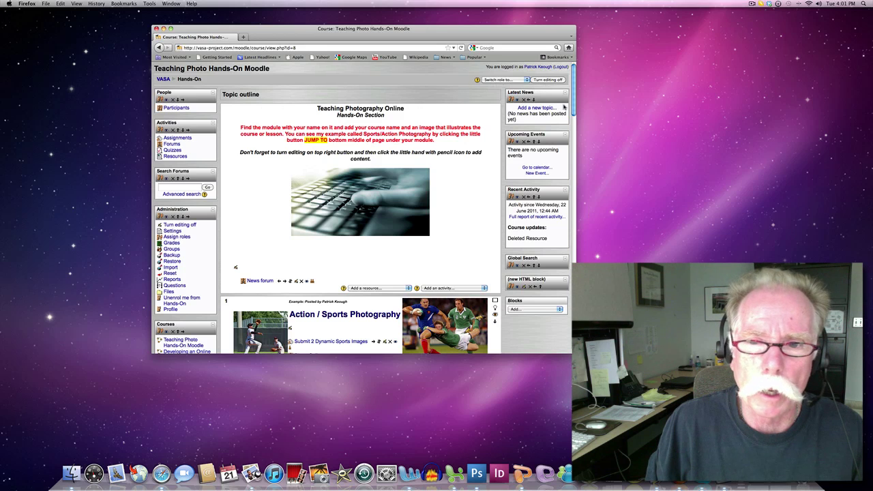
drag(573, 107, 552, 189)
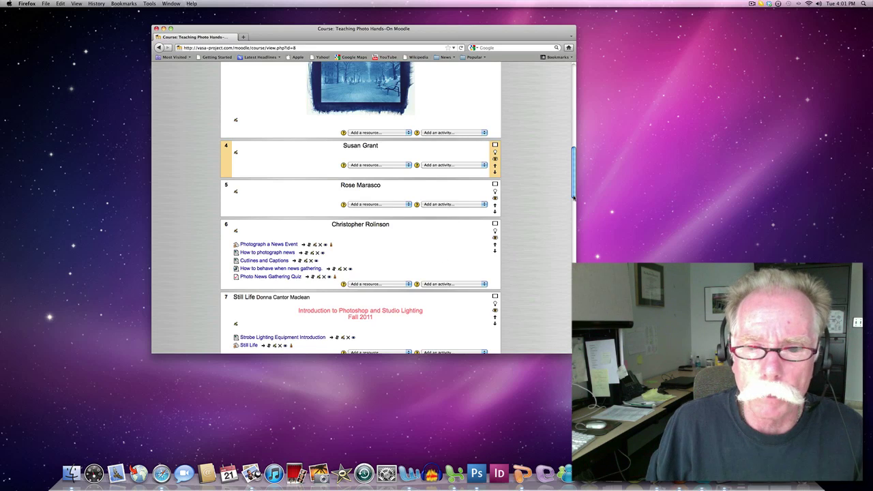
drag(574, 199, 573, 186)
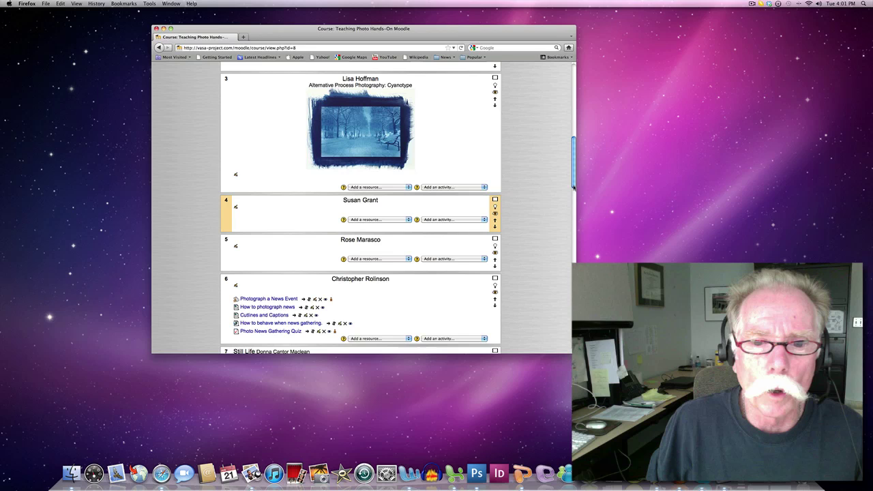
click(463, 188)
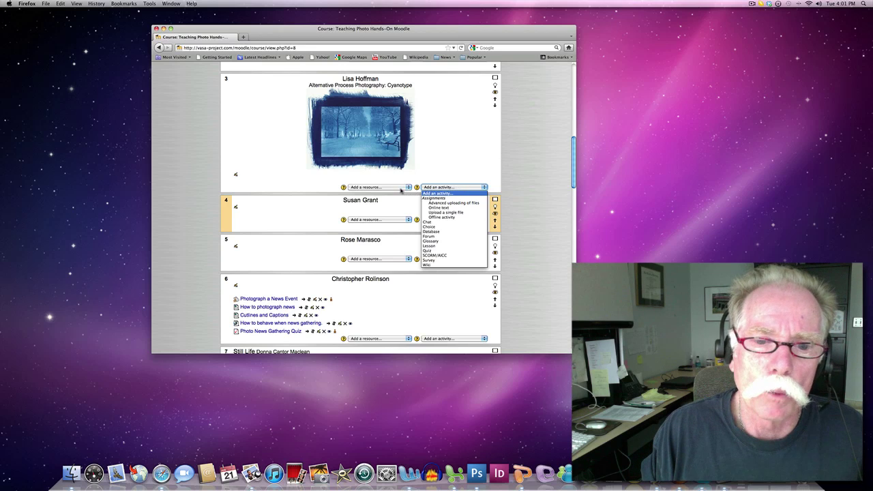
click(401, 190)
click(401, 189)
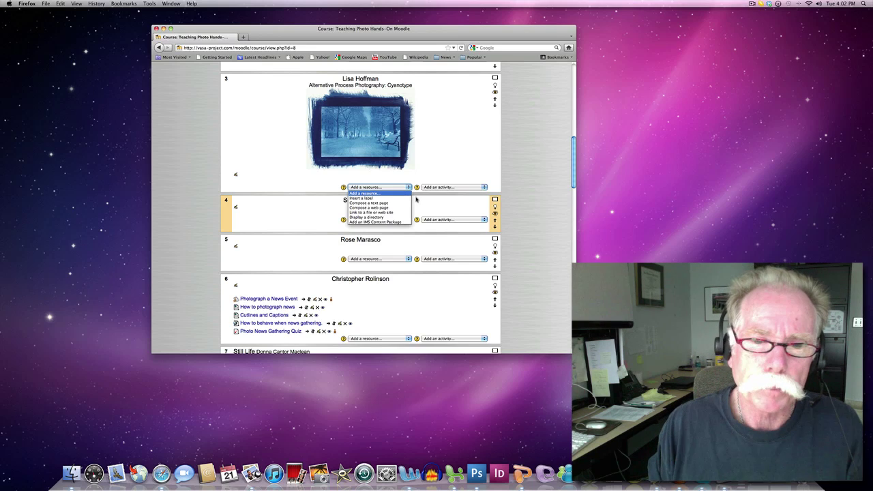
click(416, 200)
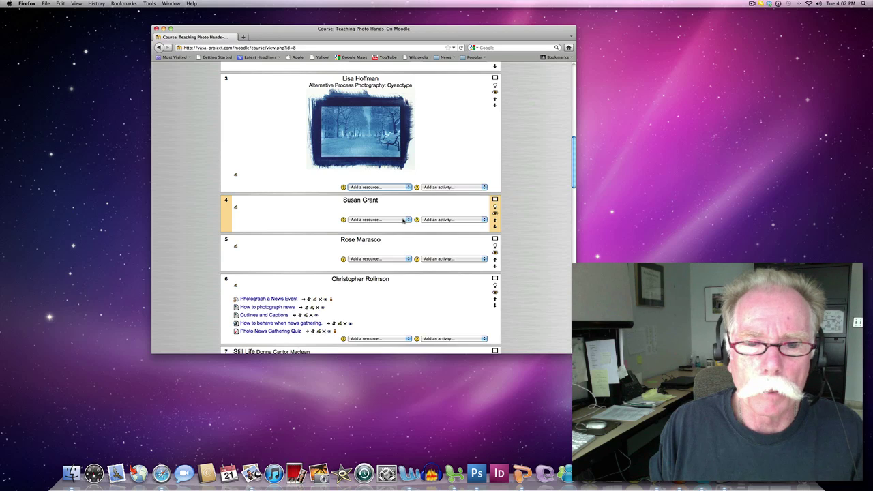
click(403, 220)
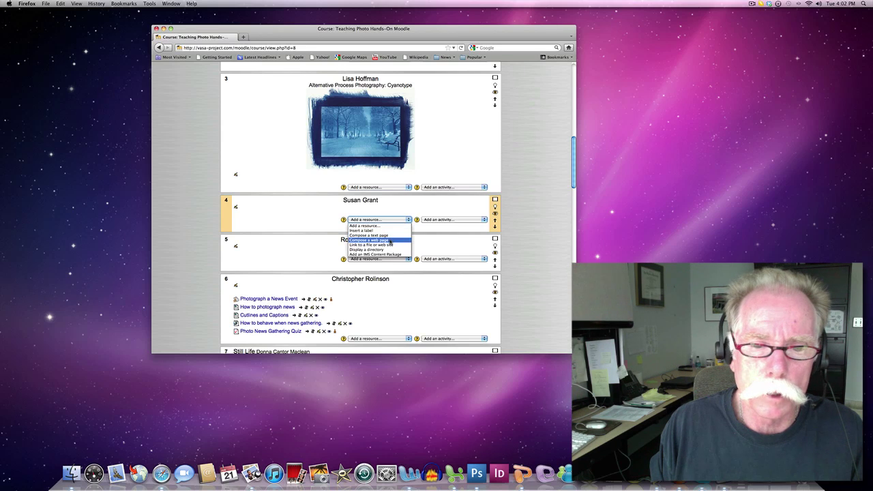
Step: Choose 'Compose a web page' as the new resource type for topic 4
click(389, 241)
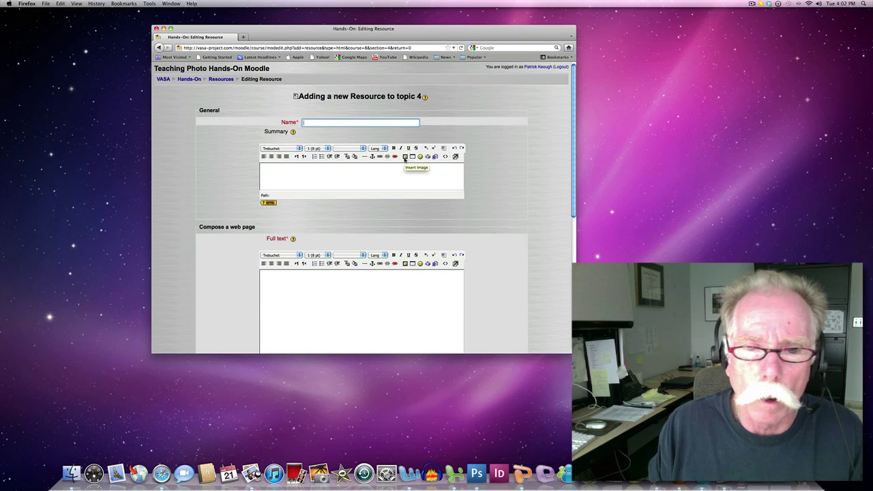
Step: Name the web page 'Test Image' with the summary 'Showing how to add an image'
click(404, 157)
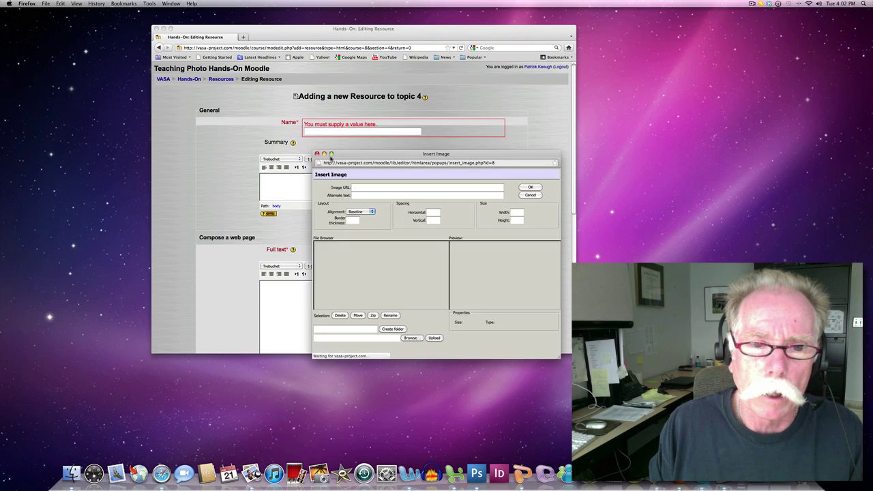
click(317, 154)
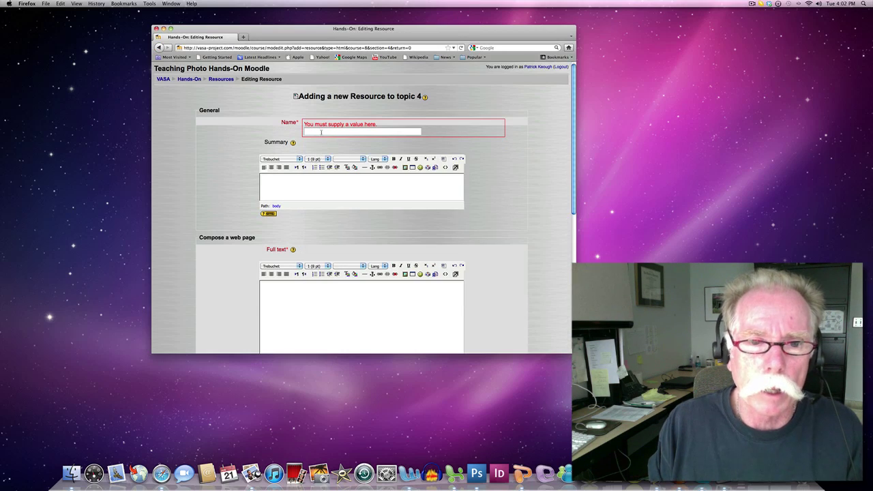
click(320, 131)
text(Tes)
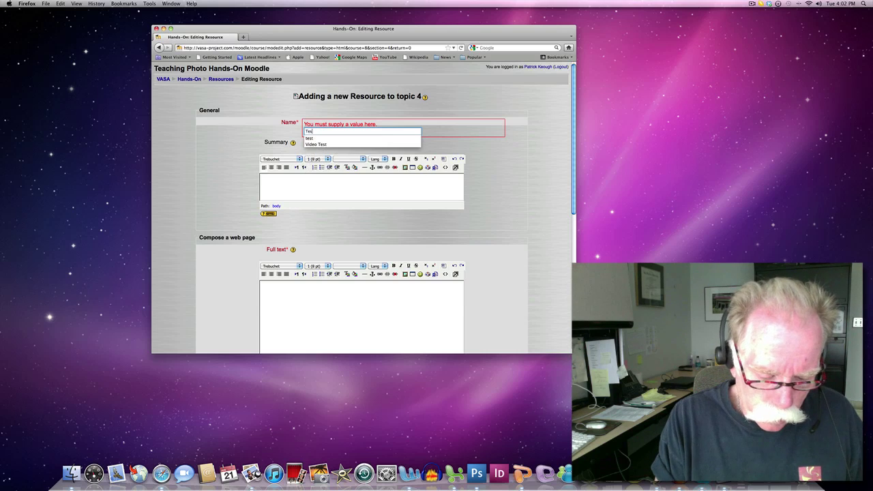
text(t Image)
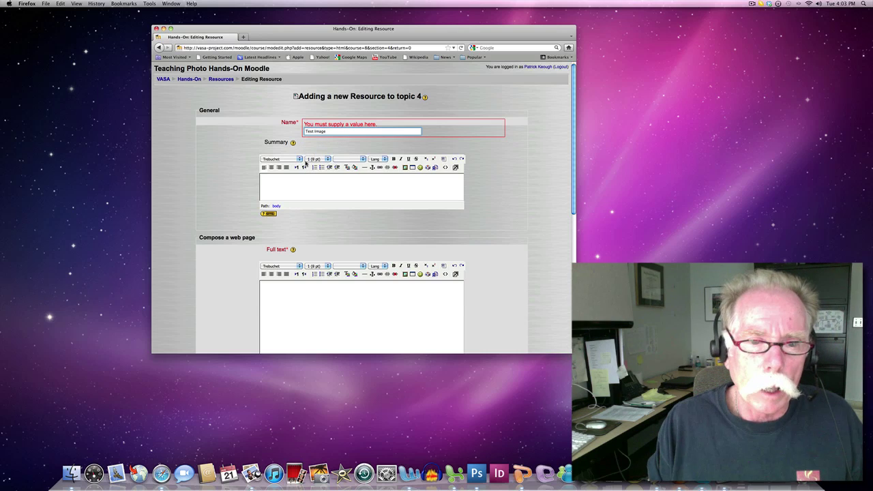
click(287, 181)
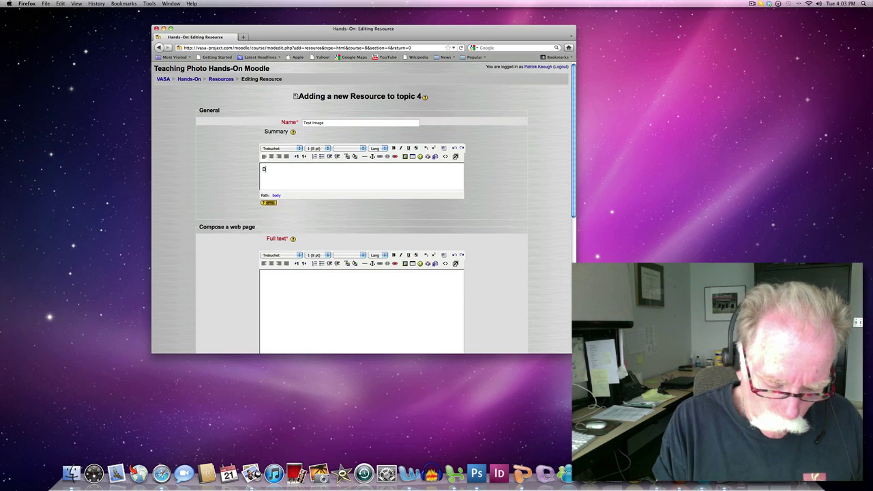
text(Sho)
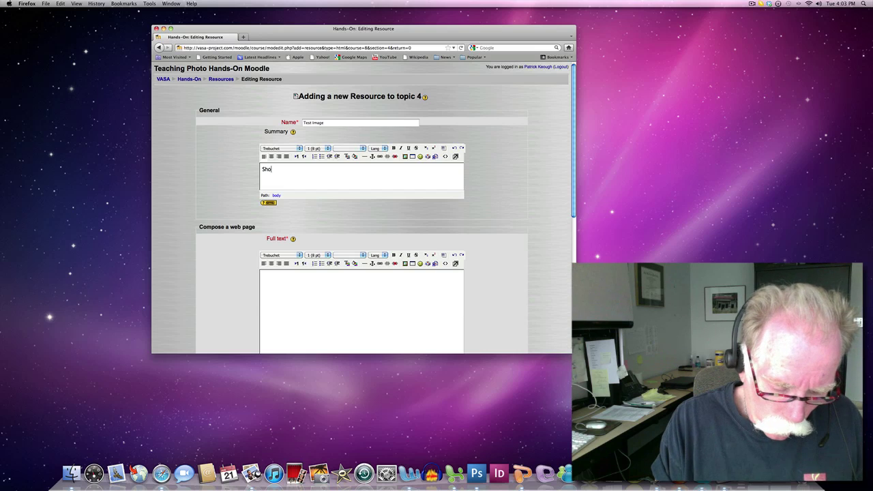
text(wing how to ad)
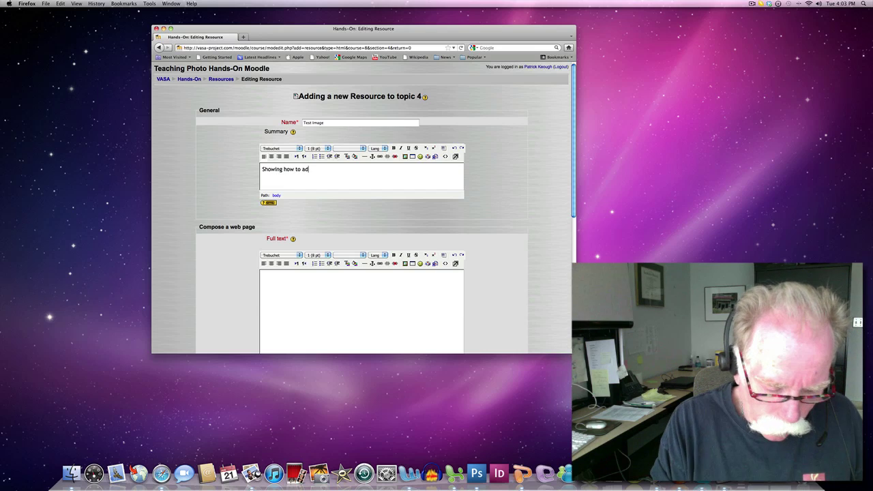
text(d an image)
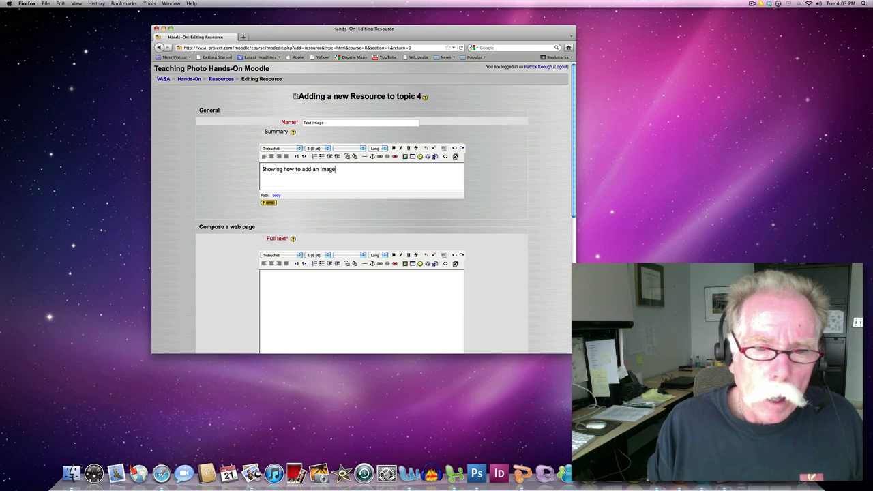
scroll(514, 241, down, 2)
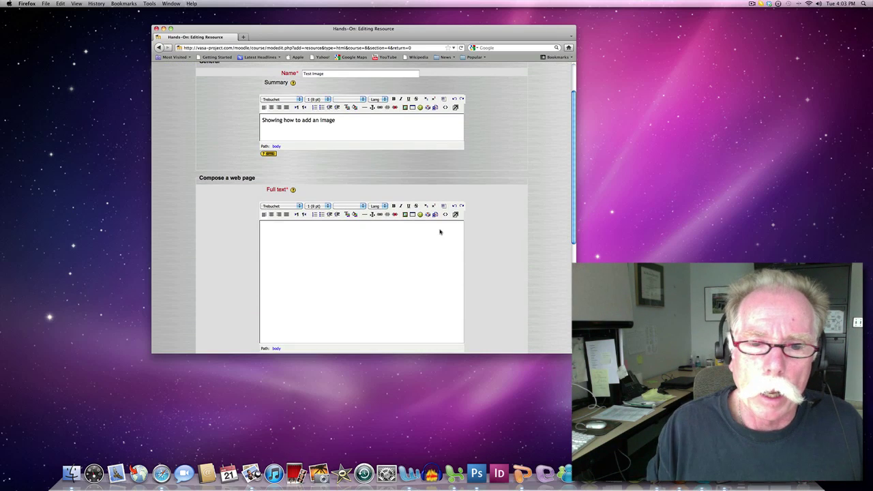
Step: Insert the photo from its pasted URL with alt text 'photography', width 250, height 200, alignment unset
click(404, 215)
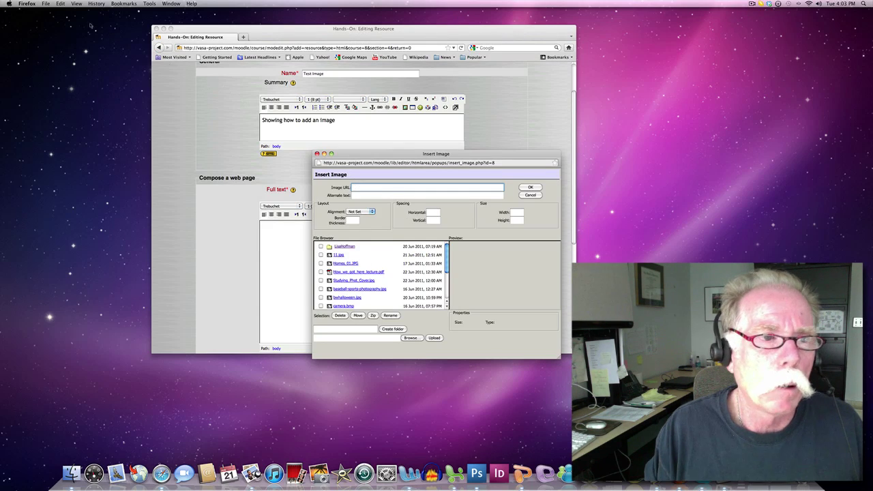
click(61, 4)
click(75, 43)
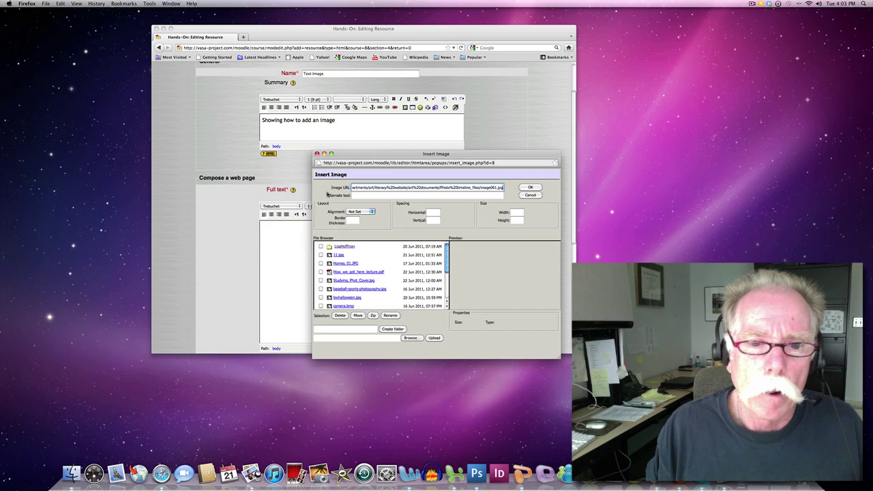
click(357, 196)
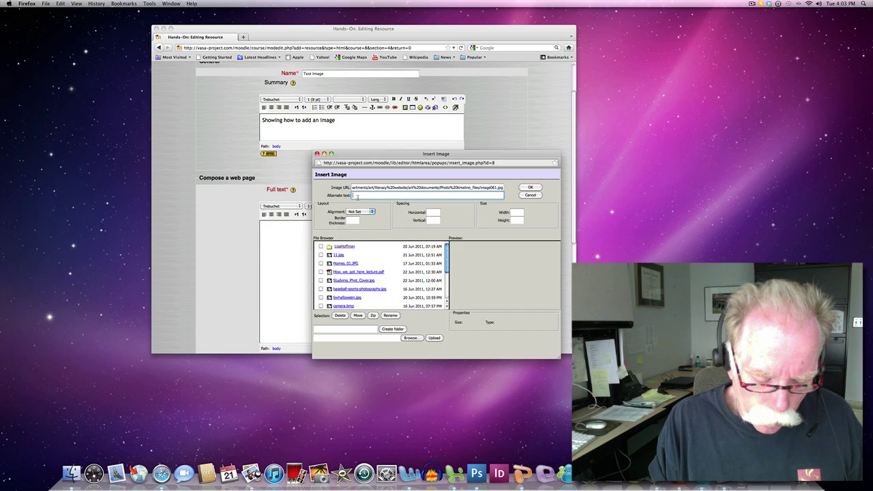
text(photography)
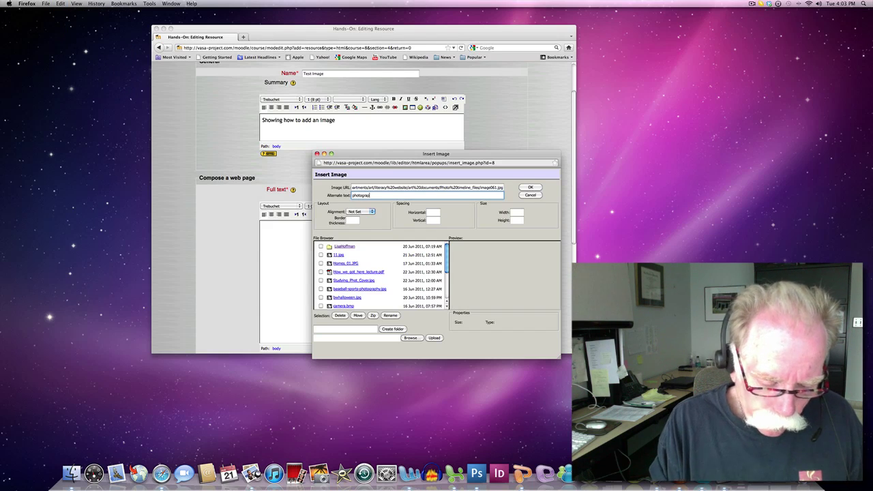
click(516, 213)
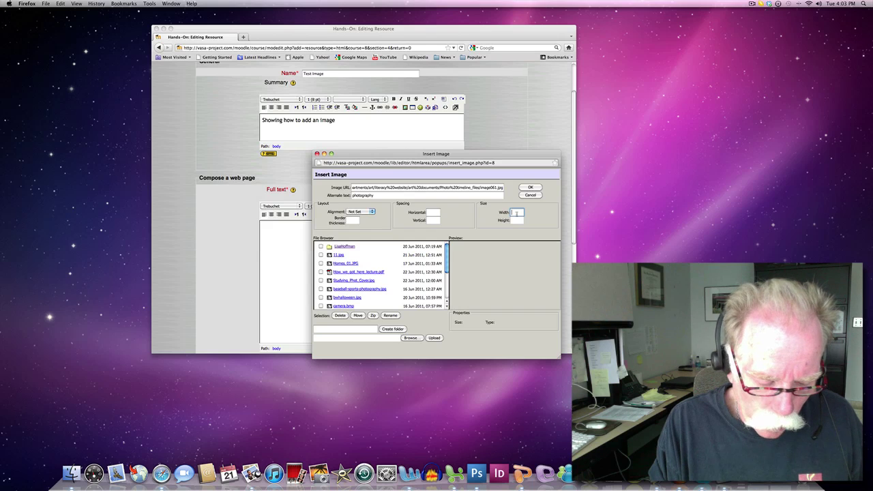
text(250)
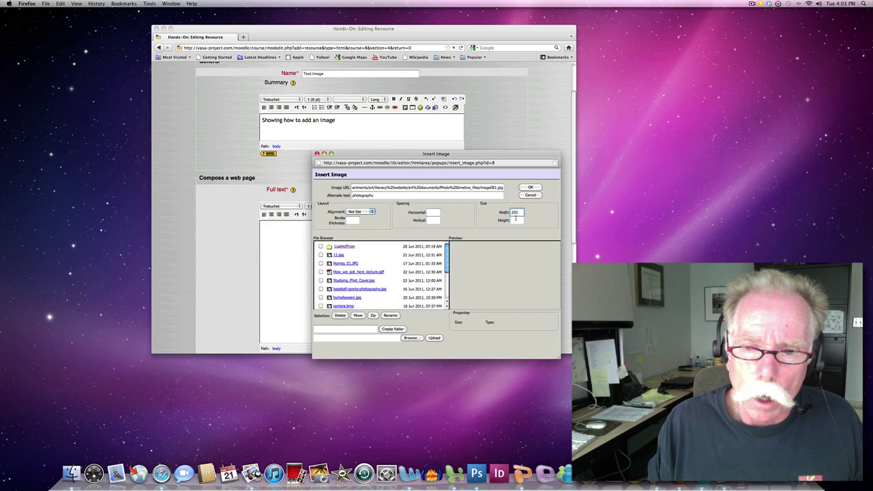
click(516, 219)
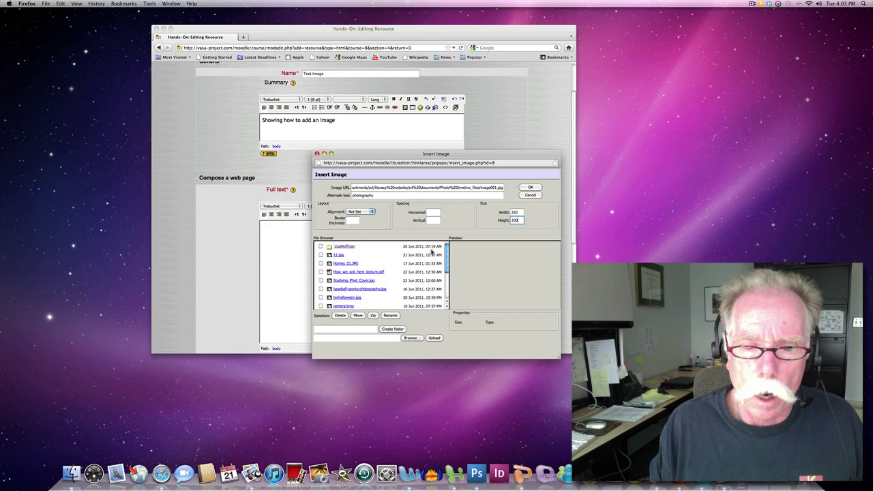
click(367, 213)
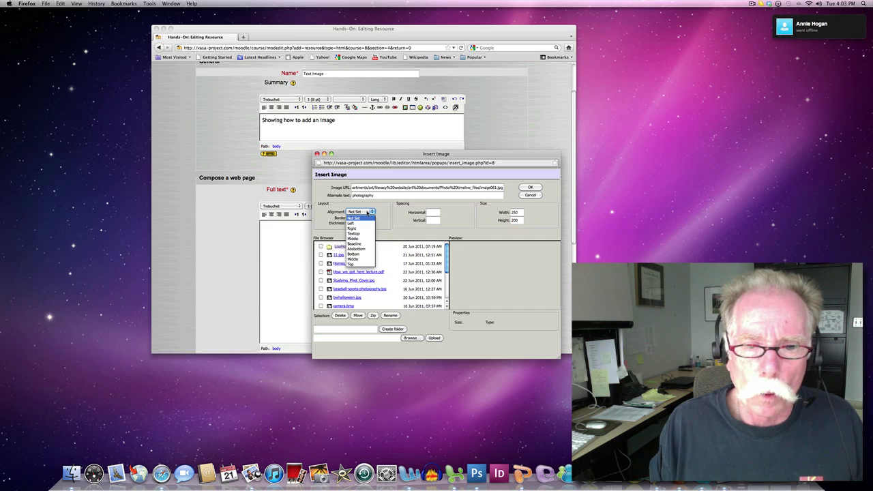
click(386, 214)
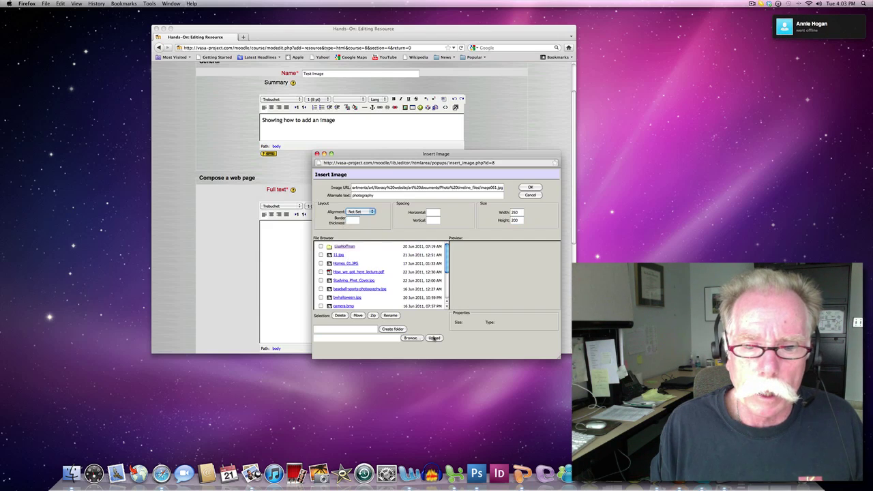
click(530, 187)
Step: Shrink the inserted photo by dragging its right handle and centre it in the full text
click(323, 262)
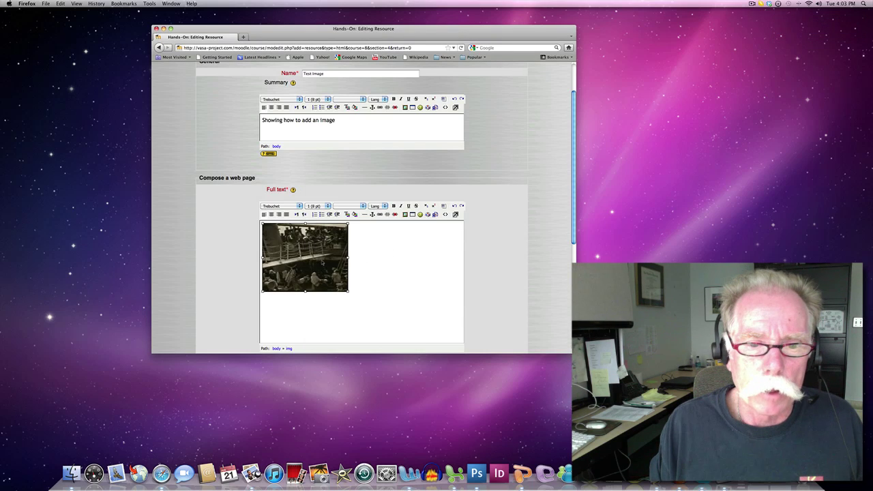
mouse_move(348, 257)
mouse_down()
mouse_move(327, 259)
mouse_move(339, 258)
mouse_up()
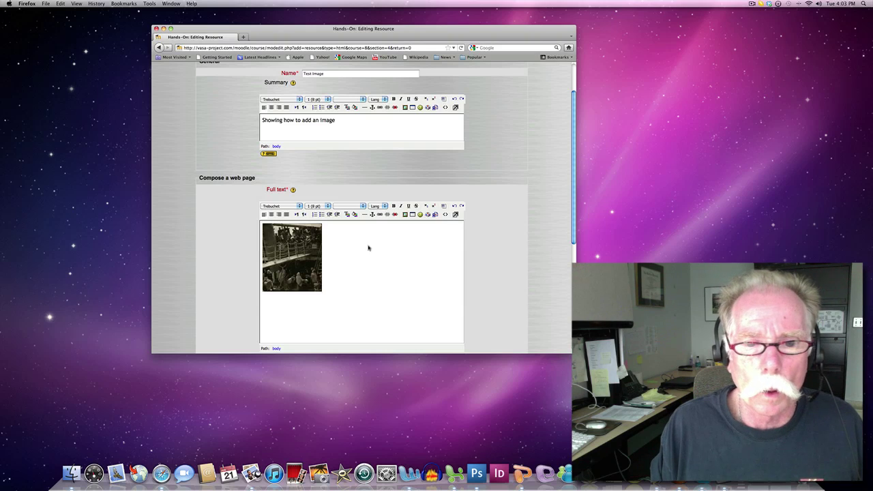
click(303, 236)
click(271, 215)
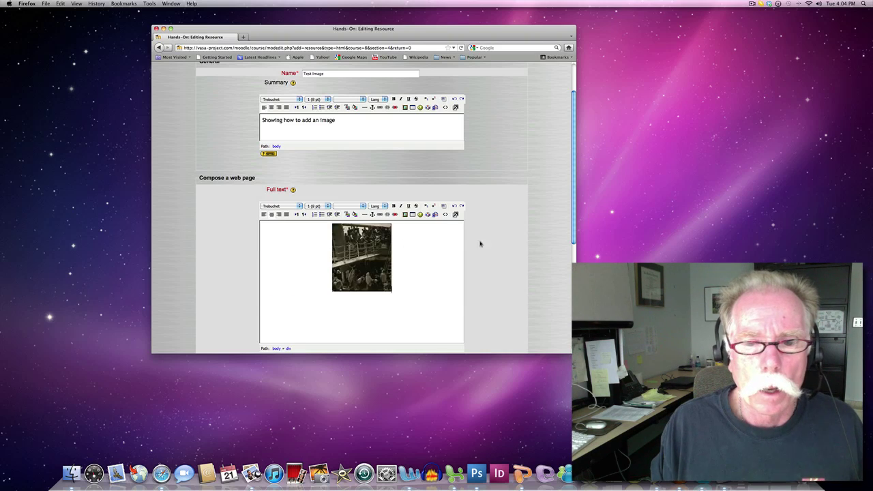
drag(573, 238, 559, 307)
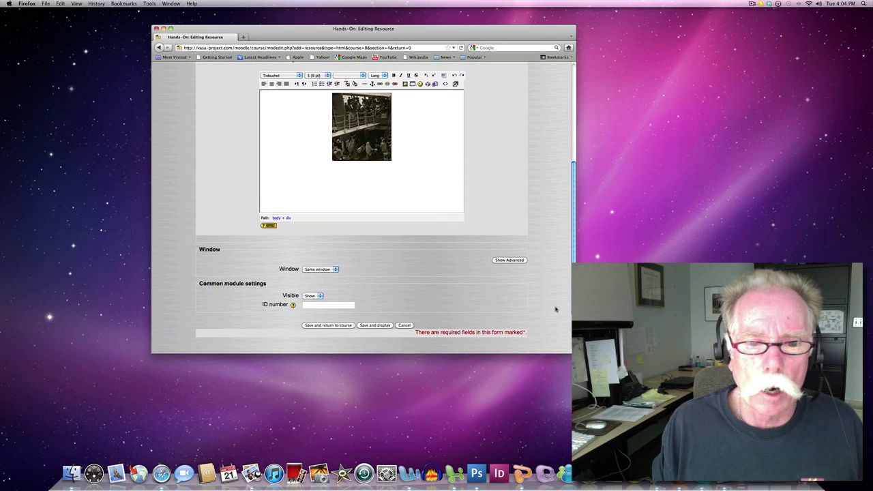
Step: Save and display the Test Image page, reopen its settings, then go to the course's resources list
click(375, 326)
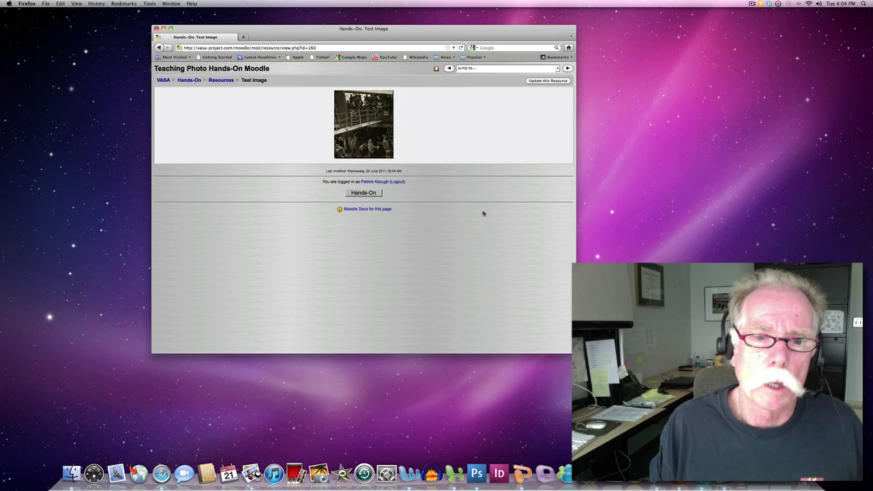
click(529, 81)
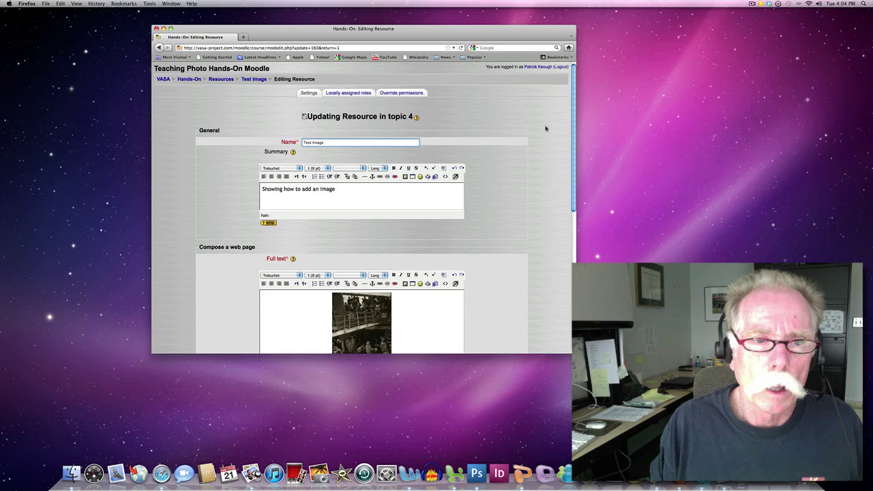
drag(574, 137, 552, 187)
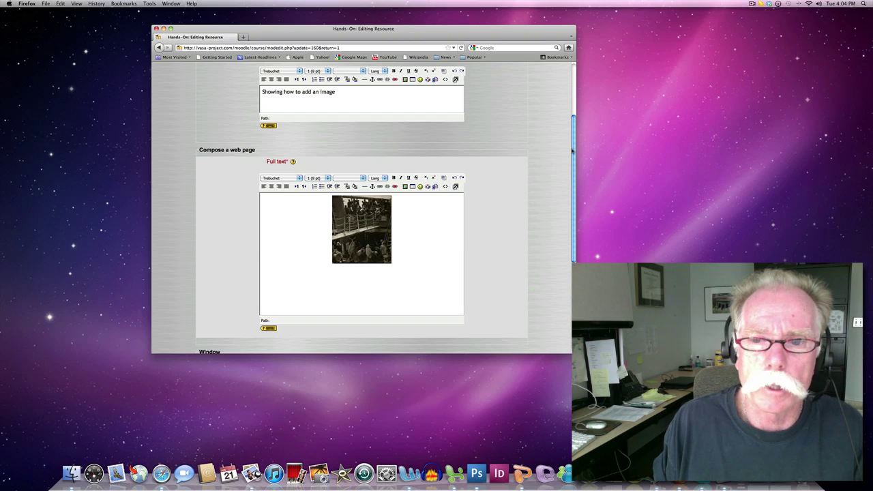
drag(572, 150, 573, 100)
click(221, 79)
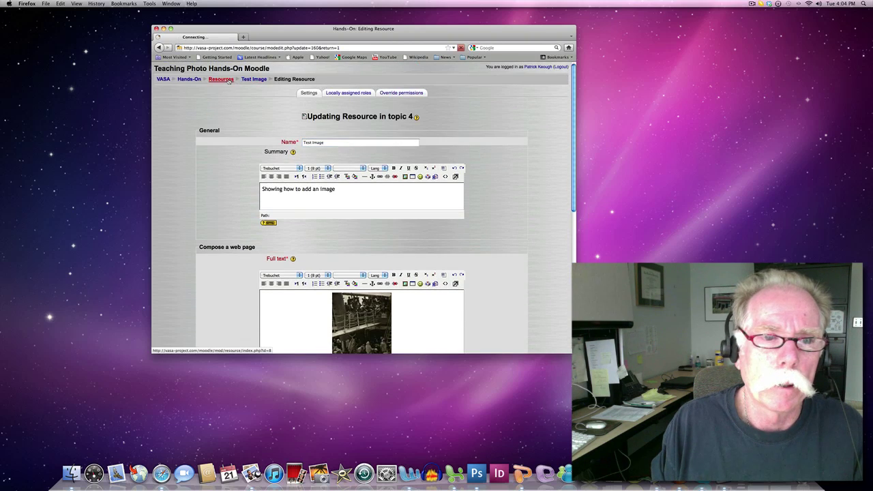
Step: Return to the Hands-On course, open Test Image from topic 4, and come back to the course page
click(192, 81)
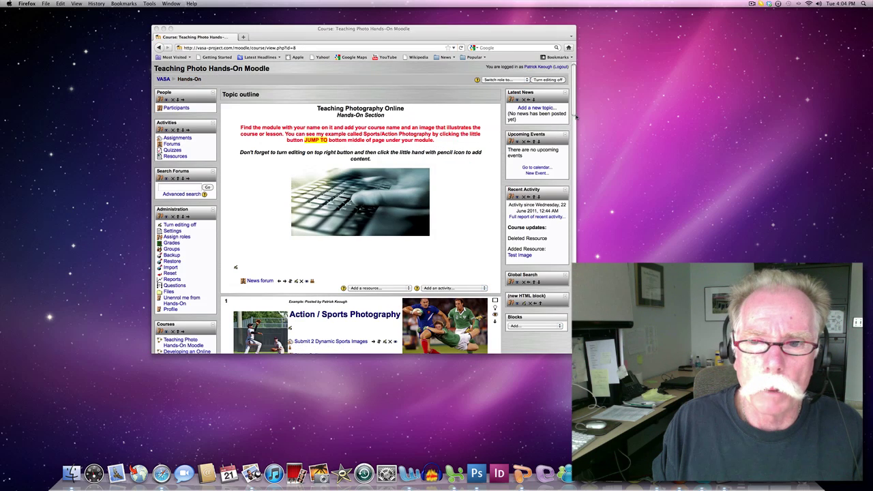
drag(575, 117, 555, 165)
scroll(554, 164, down, 2)
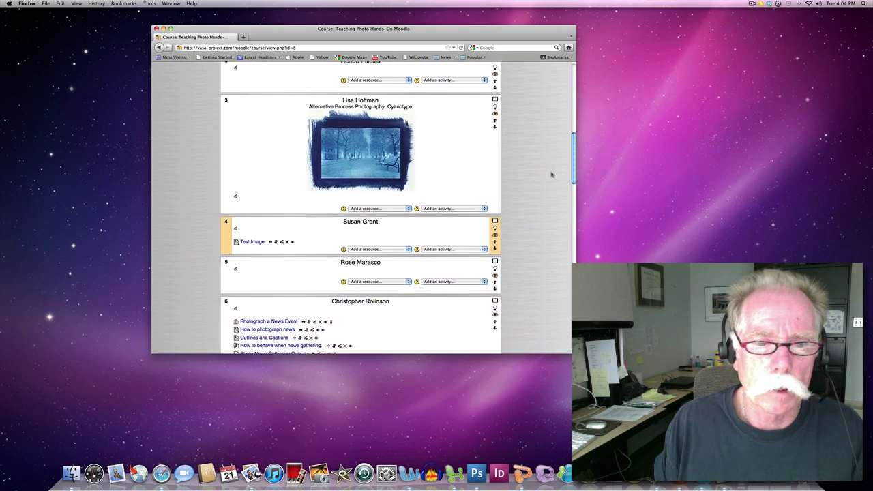
click(252, 231)
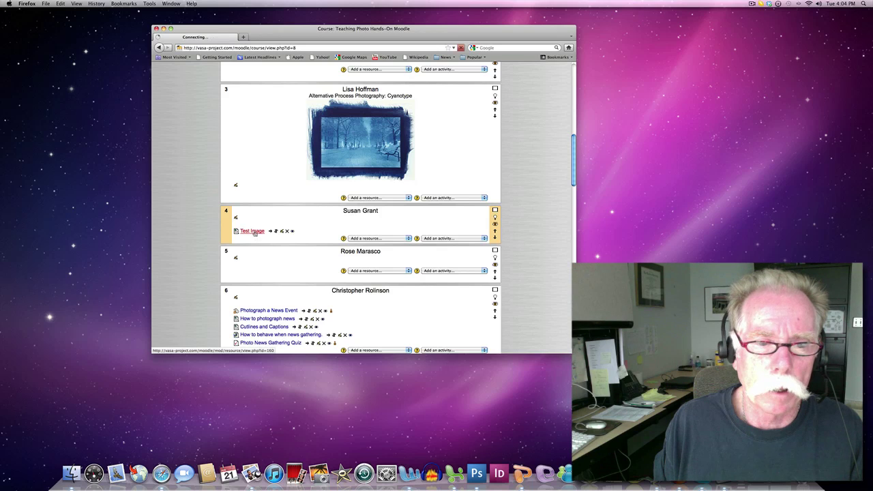
click(159, 47)
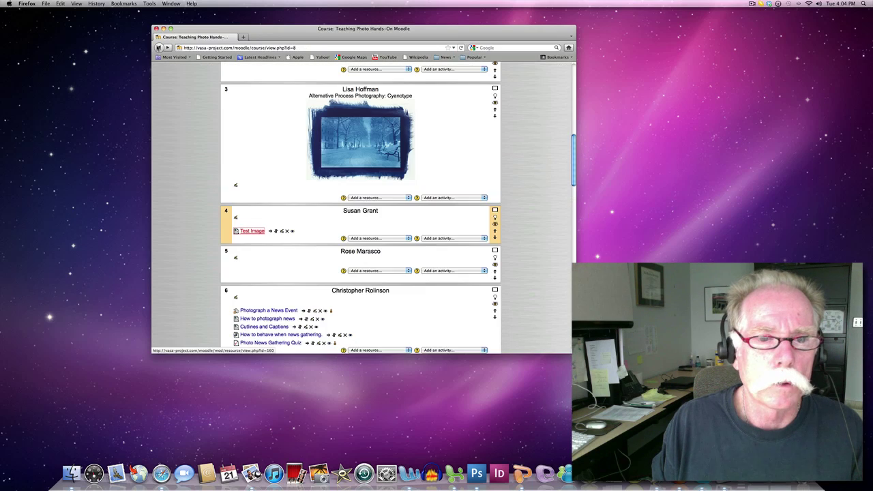
Step: Delete the 'Test Image' resource from topic 4 and confirm, leaving the topic empty
click(286, 232)
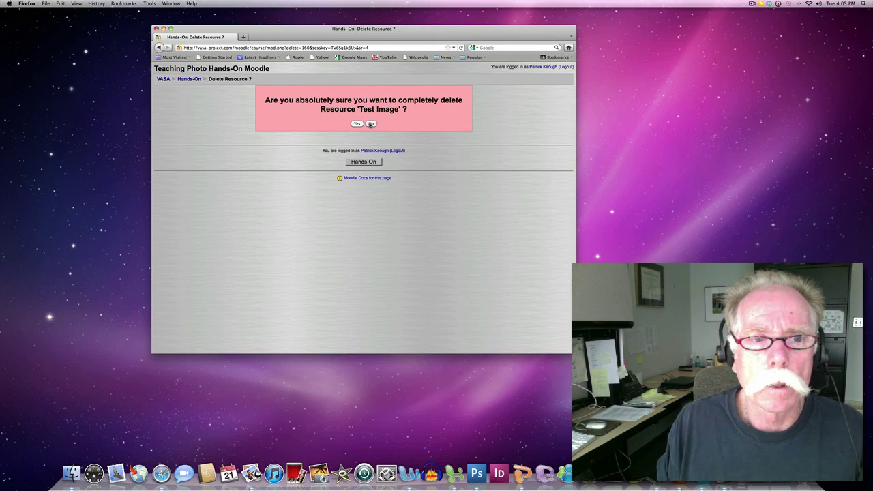
click(357, 124)
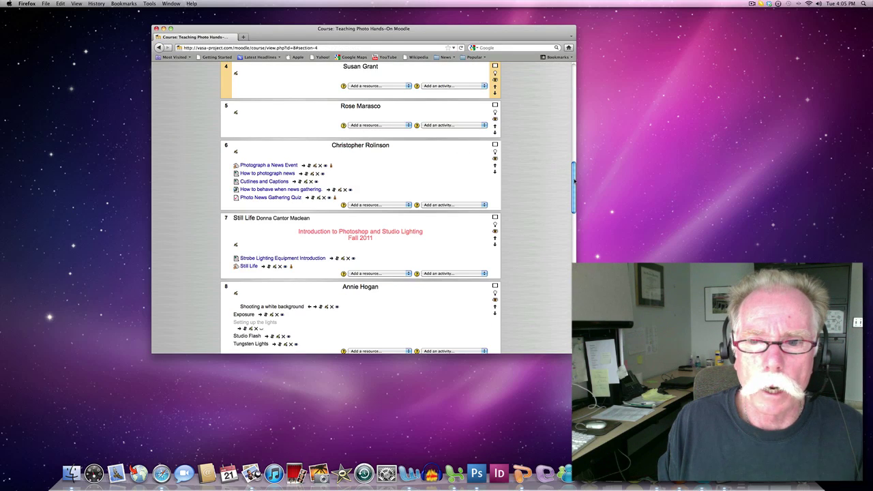
drag(574, 181, 571, 165)
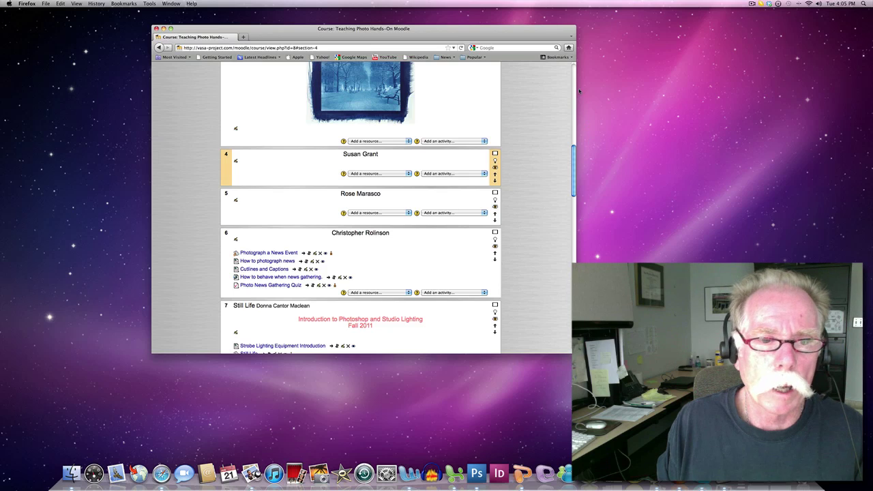